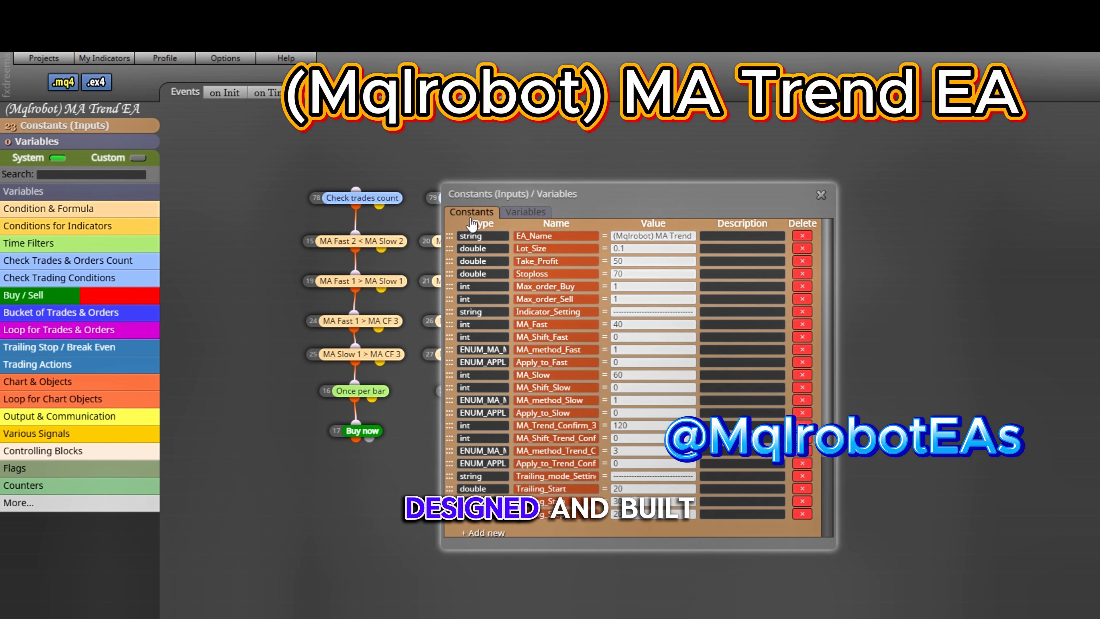
# Review the type, name and value of the EA_Name, Lot_Size, Take_Profit and Stoploss constants.
pyautogui.click(618, 236)
pyautogui.moveTo(618, 236); pyautogui.dragTo(720, 239)
pyautogui.click(687, 241)
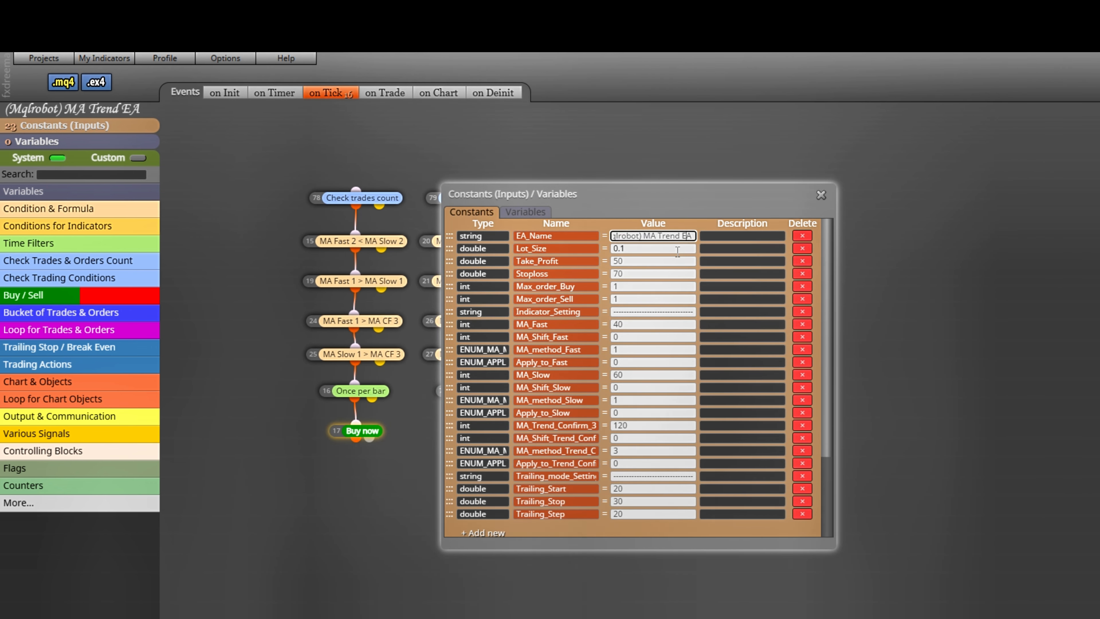
pyautogui.click(498, 251)
pyautogui.click(555, 250)
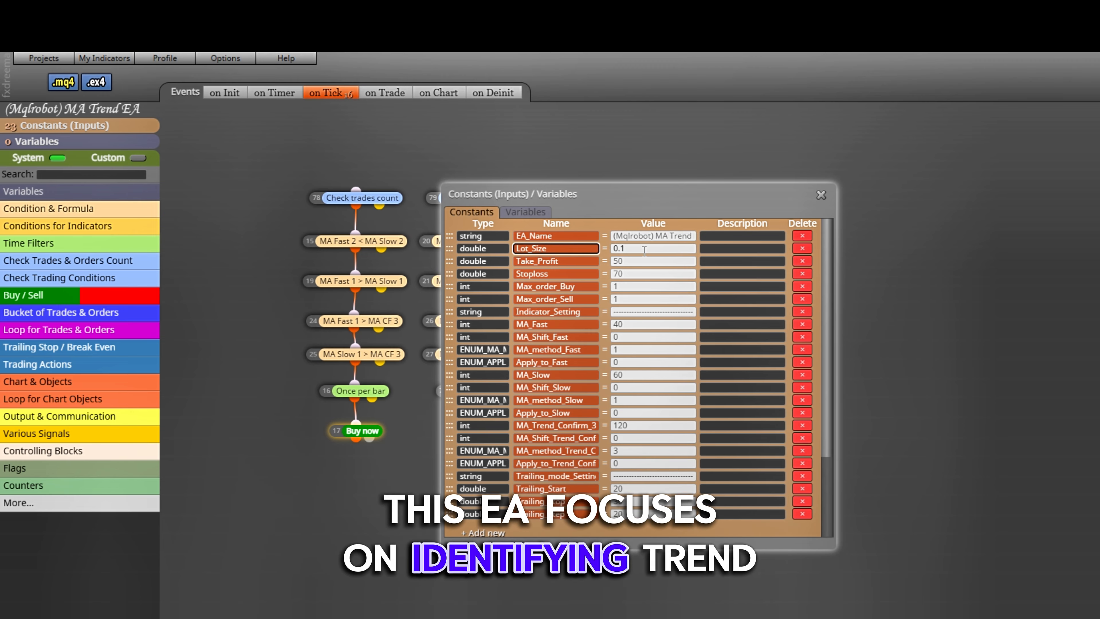
pyautogui.click(643, 249)
pyautogui.click(501, 261)
pyautogui.click(556, 261)
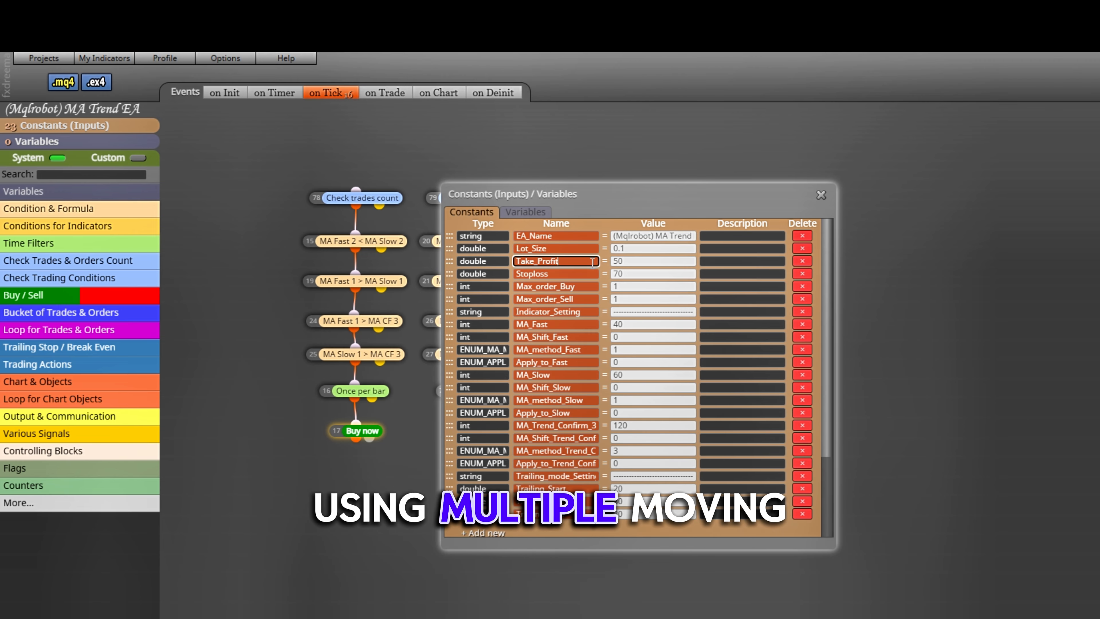
pyautogui.click(630, 262)
pyautogui.click(500, 273)
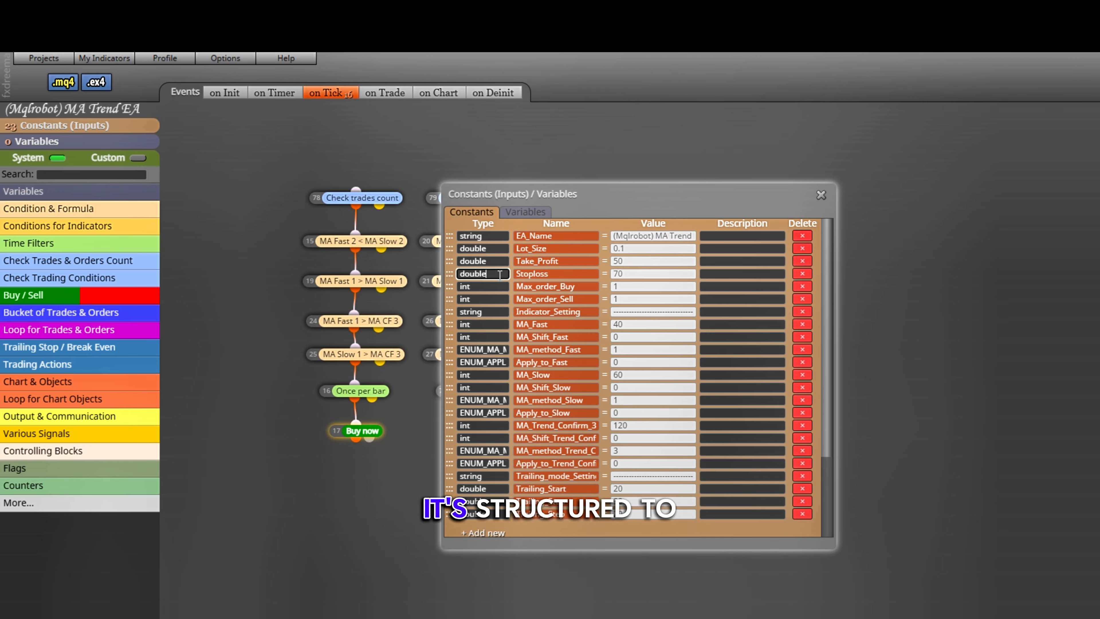
pyautogui.click(567, 274)
pyautogui.click(630, 273)
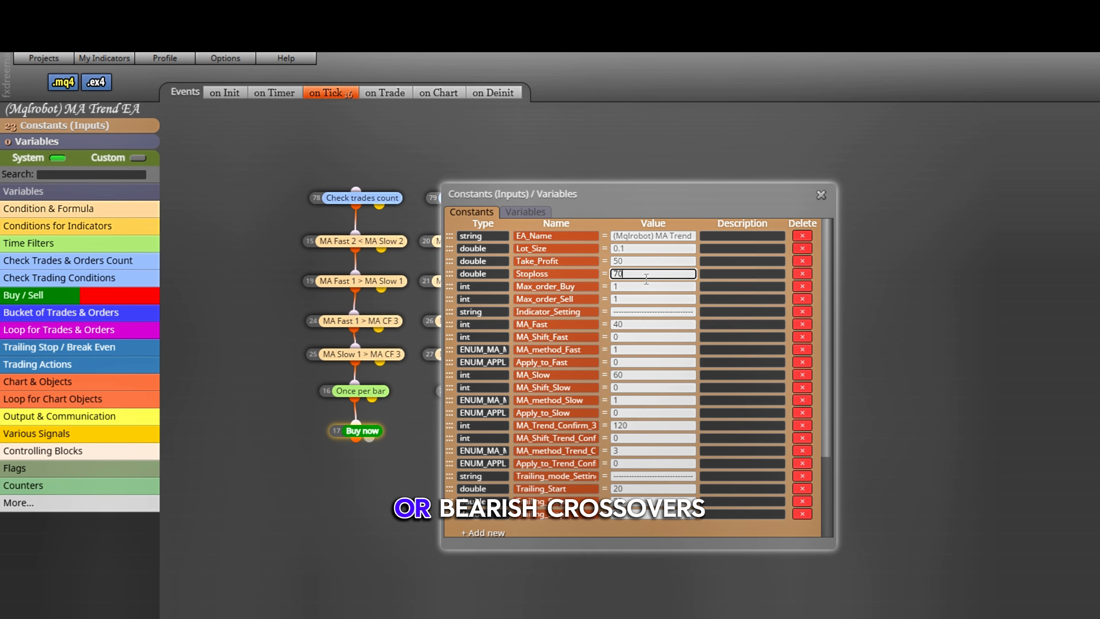
# Review the Max_order_Buy and Max_order_Sell order-limit constants and the Indicator_Setting separator entry.
pyautogui.click(501, 286)
pyautogui.click(567, 286)
pyautogui.click(630, 286)
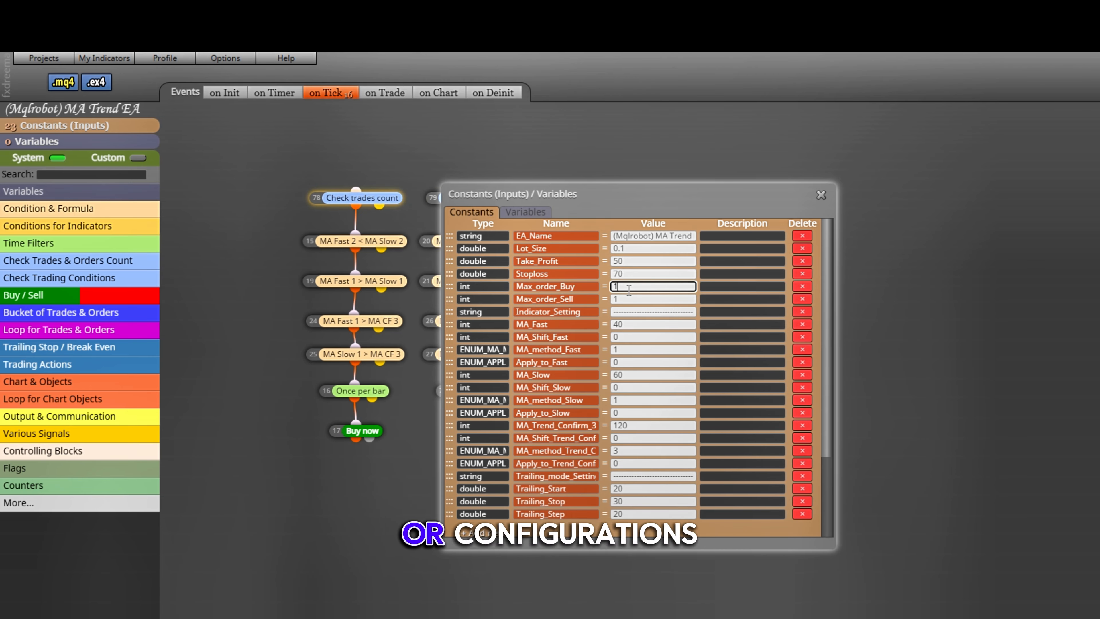
pyautogui.click(500, 299)
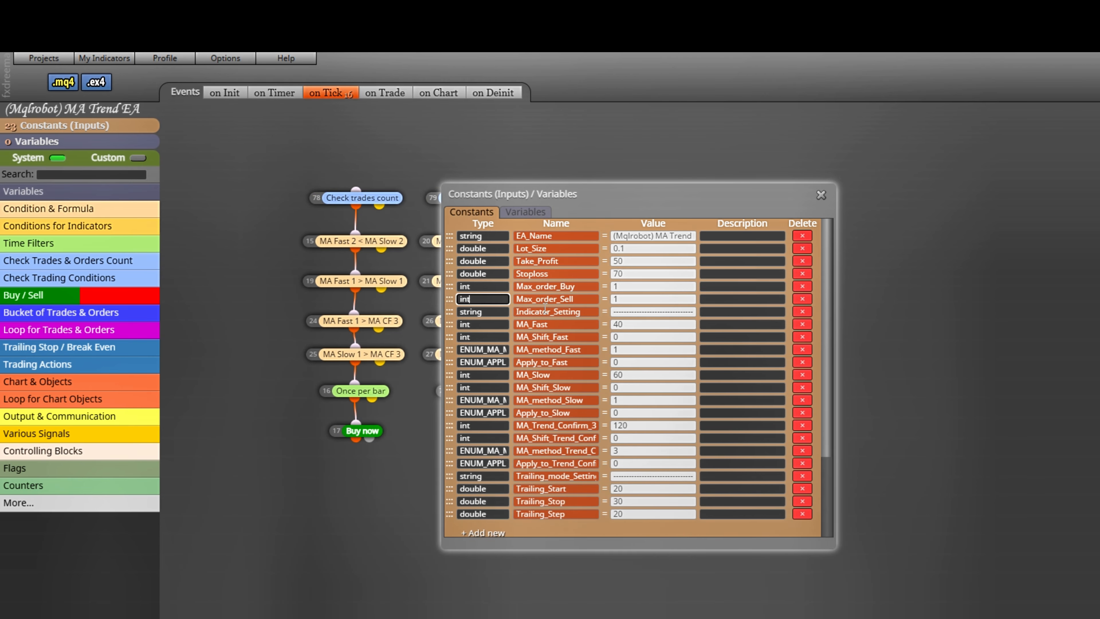
pyautogui.click(589, 300)
pyautogui.click(630, 299)
pyautogui.click(499, 312)
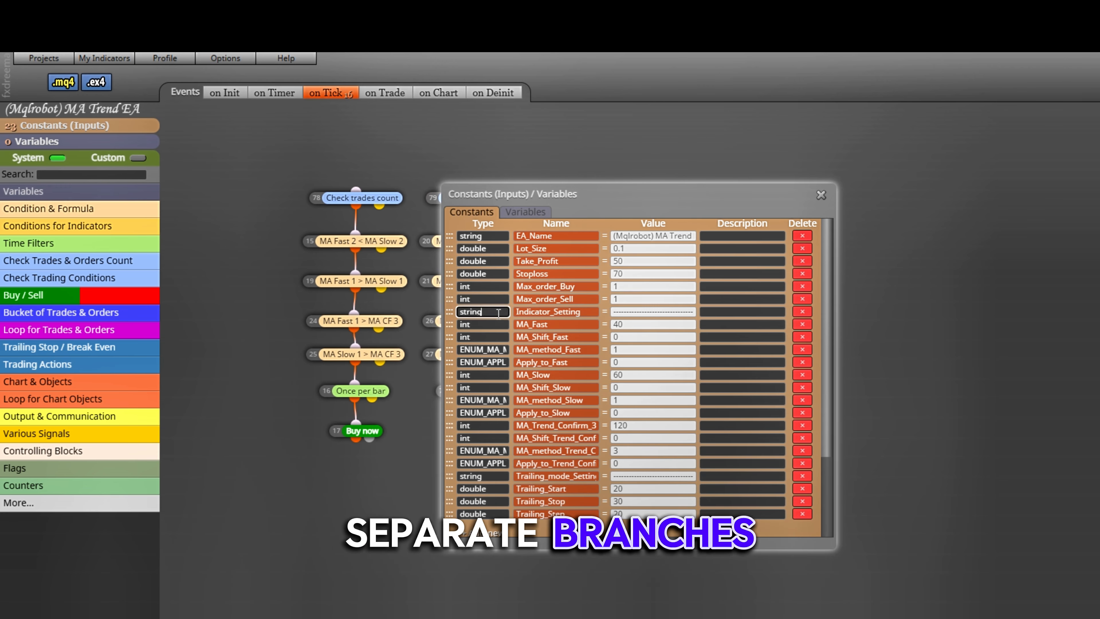
pyautogui.click(591, 312)
pyautogui.click(632, 311)
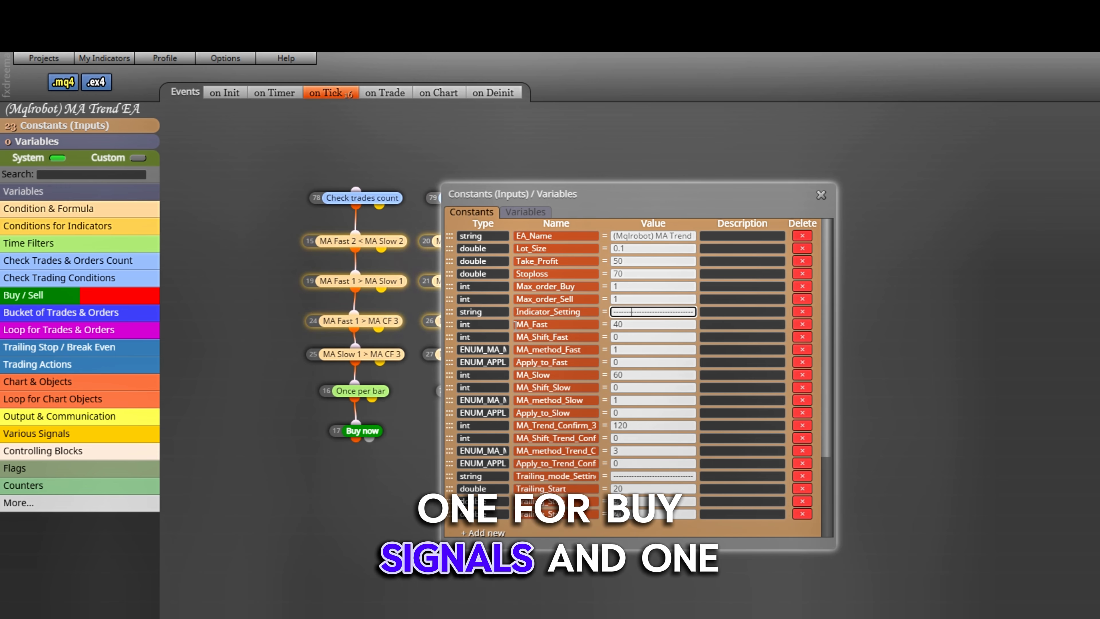
# Examine the fast moving average constants: MA_Fast, MA_Shift_Fast, MA_method_Fast and Apply_to_Fast.
pyautogui.click(492, 325)
pyautogui.click(561, 325)
pyautogui.click(618, 325)
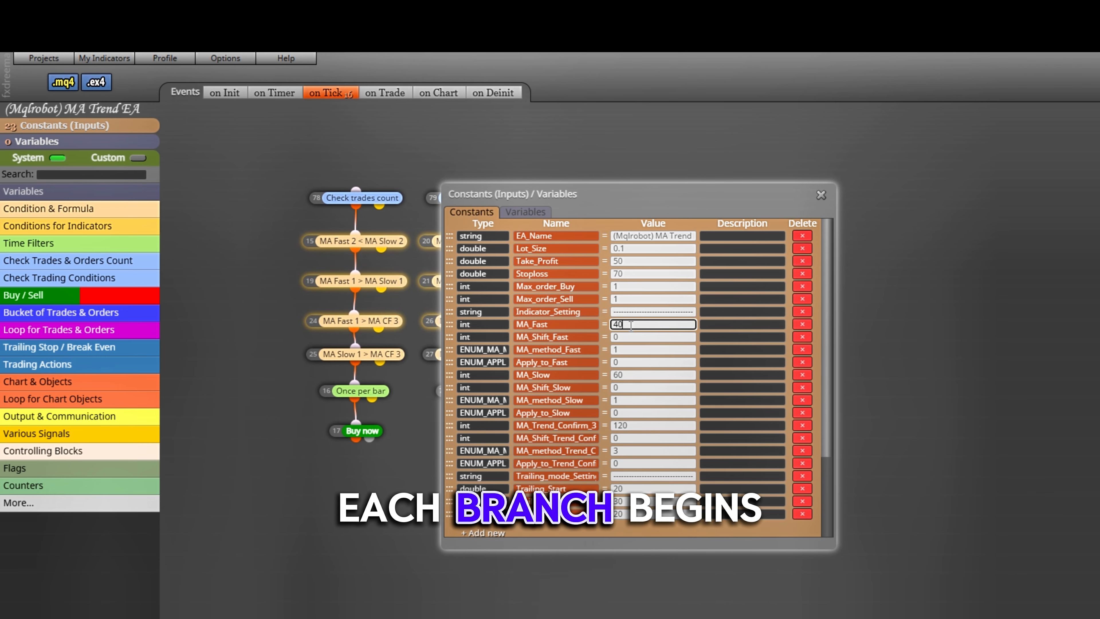
pyautogui.click(483, 338)
pyautogui.click(595, 338)
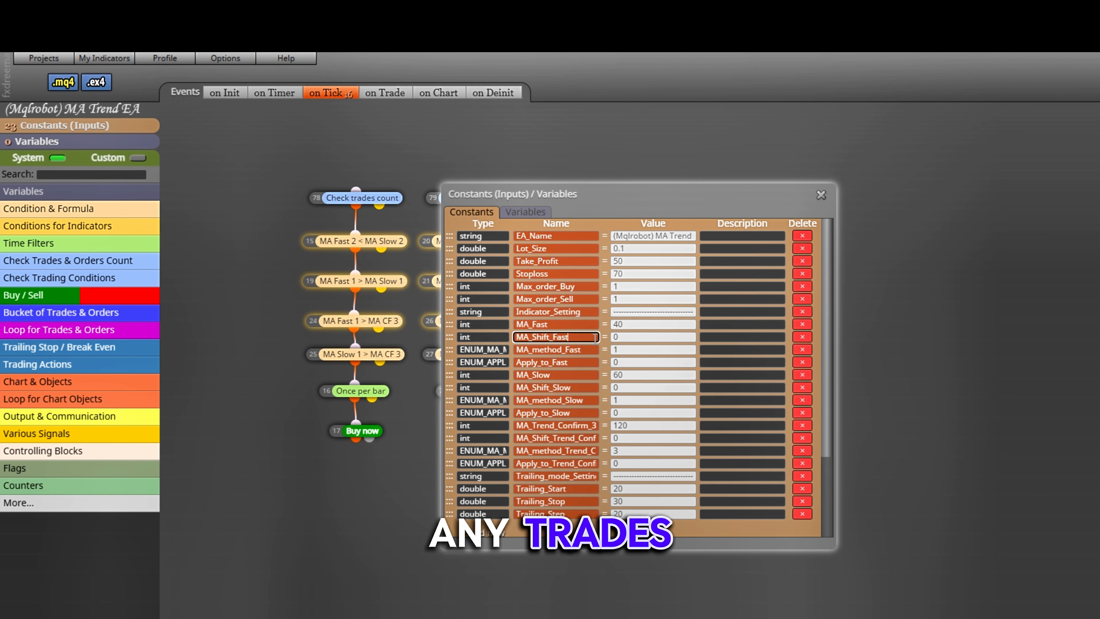
pyautogui.click(624, 337)
pyautogui.doubleClick(469, 351)
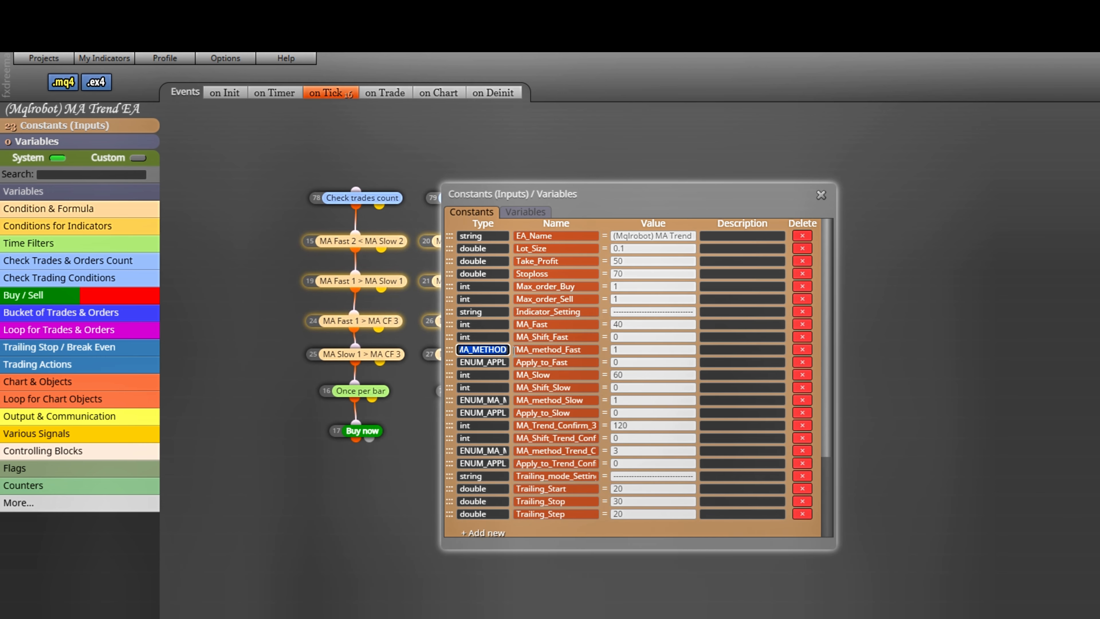
pyautogui.click(537, 350)
pyautogui.click(640, 350)
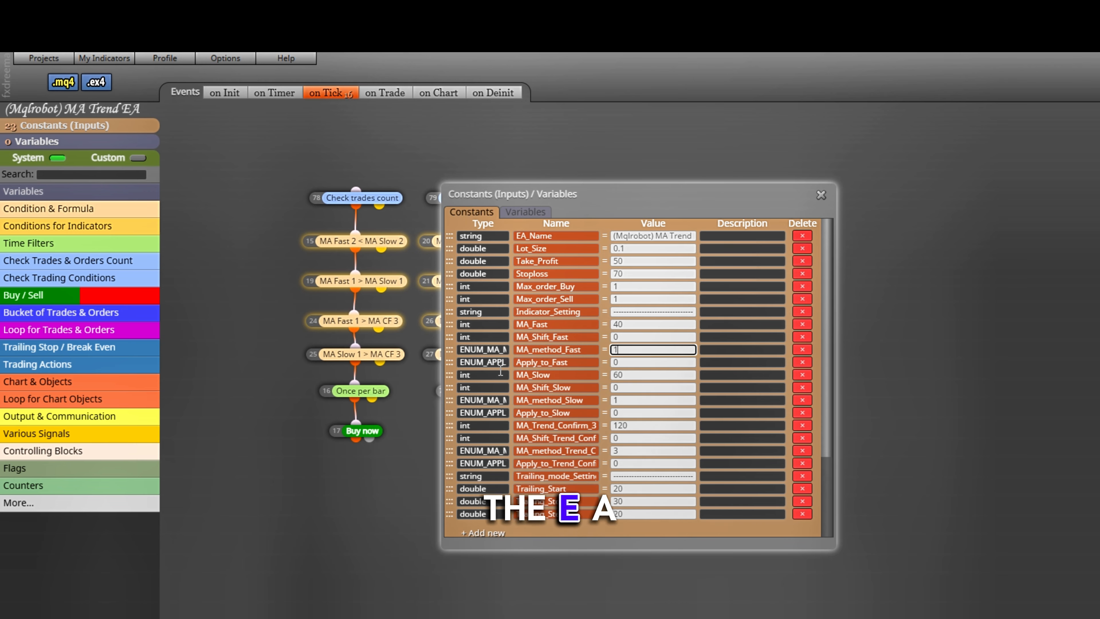
pyautogui.moveTo(463, 363); pyautogui.dragTo(550, 362)
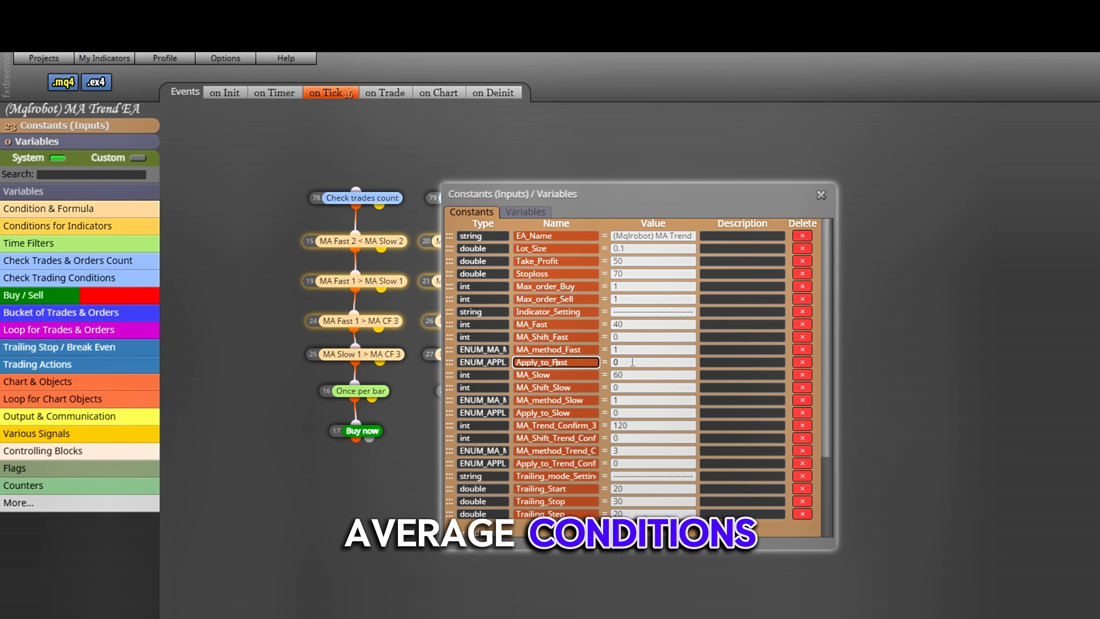
# Examine the slow moving average constants: MA_Slow, MA_Shift_Slow, MA_method_Slow and Apply_to_Slow.
pyautogui.click(484, 373)
pyautogui.click(560, 375)
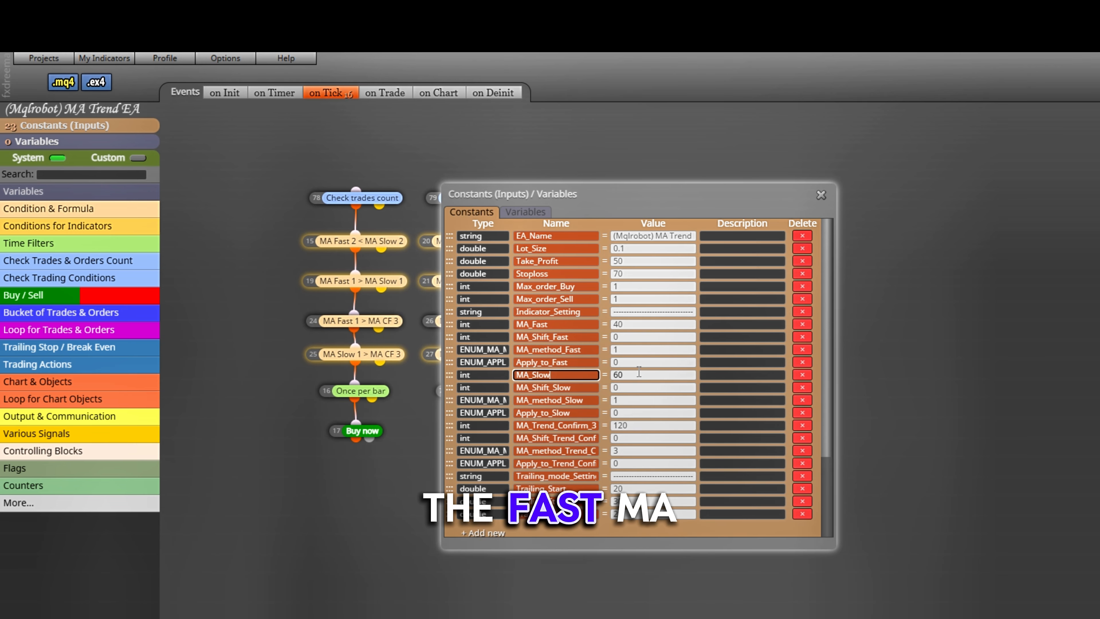
pyautogui.click(634, 374)
pyautogui.press('Tab')
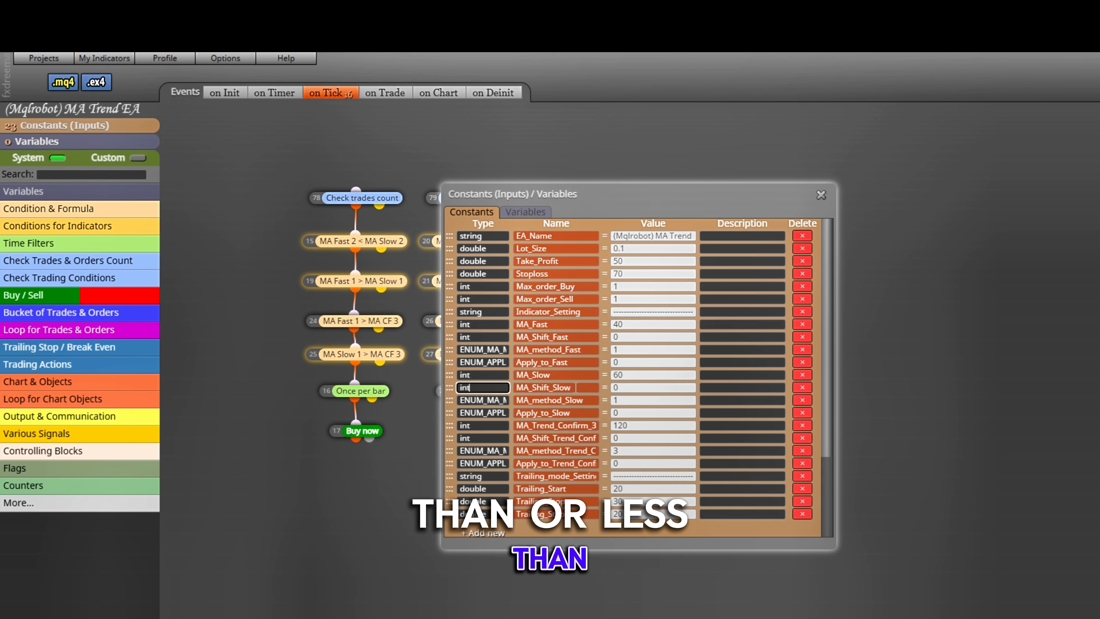
pyautogui.press('Tab')
pyautogui.press('Tab')
pyautogui.click(485, 400)
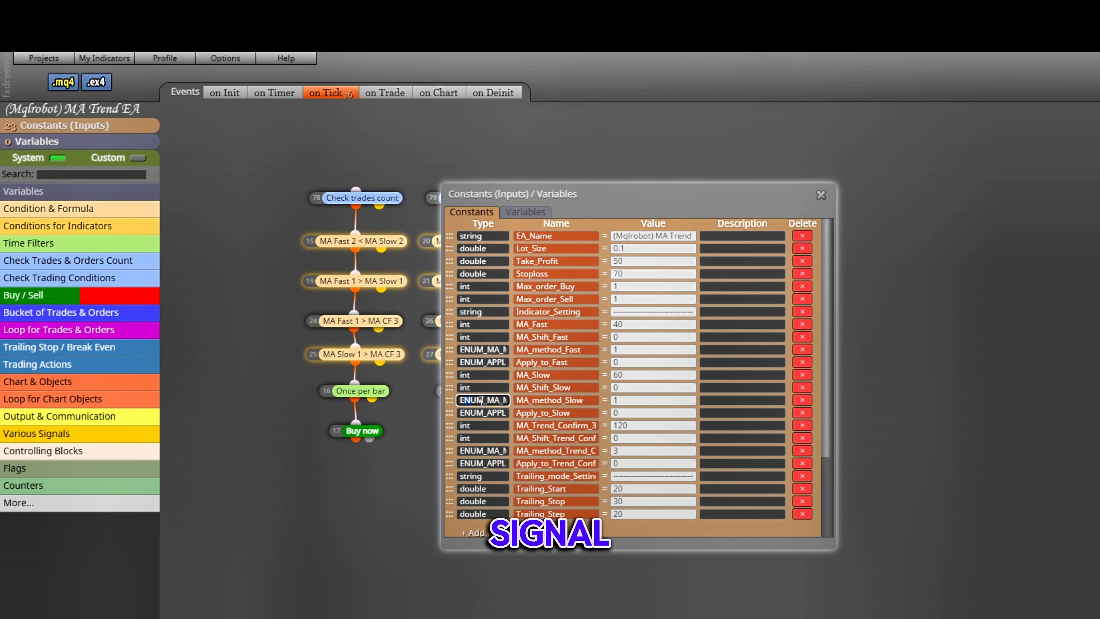
pyautogui.click(543, 400)
pyautogui.click(646, 400)
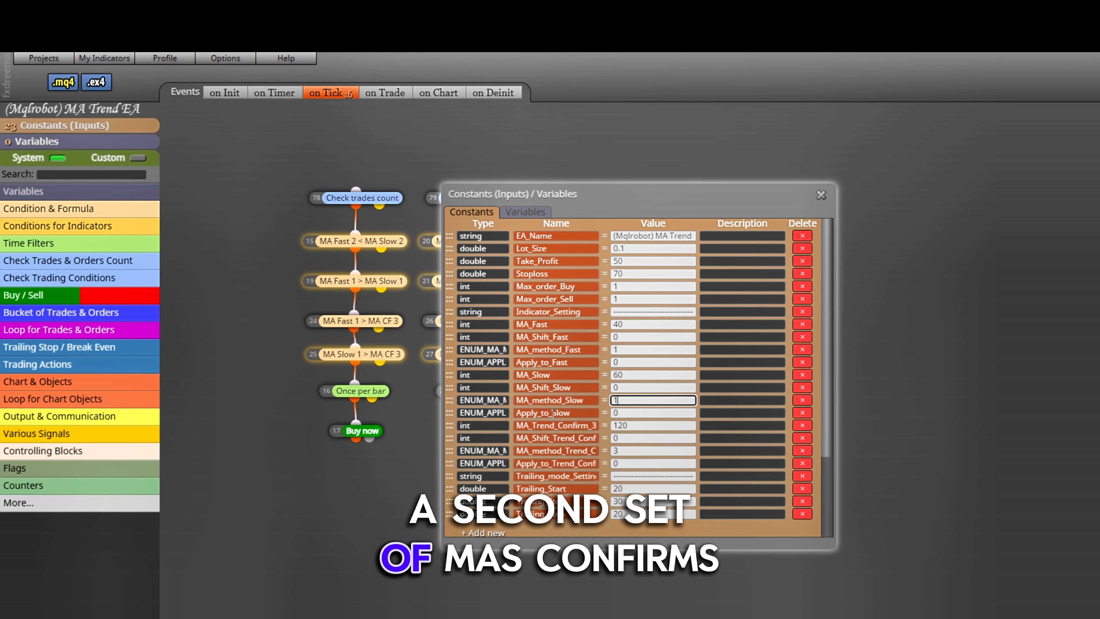
pyautogui.press('Tab')
pyautogui.click(566, 412)
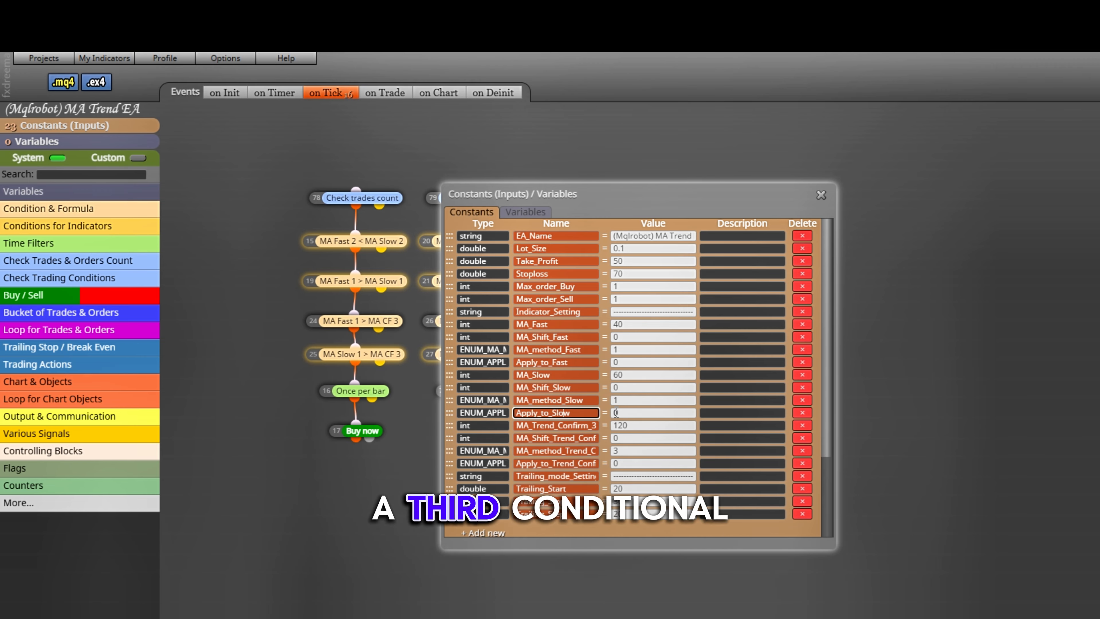
pyautogui.click(623, 413)
# Examine the third, trend-confirmation moving average constants, covering its period, shift, method and applied price.
pyautogui.scroll(-3, 641, 412)
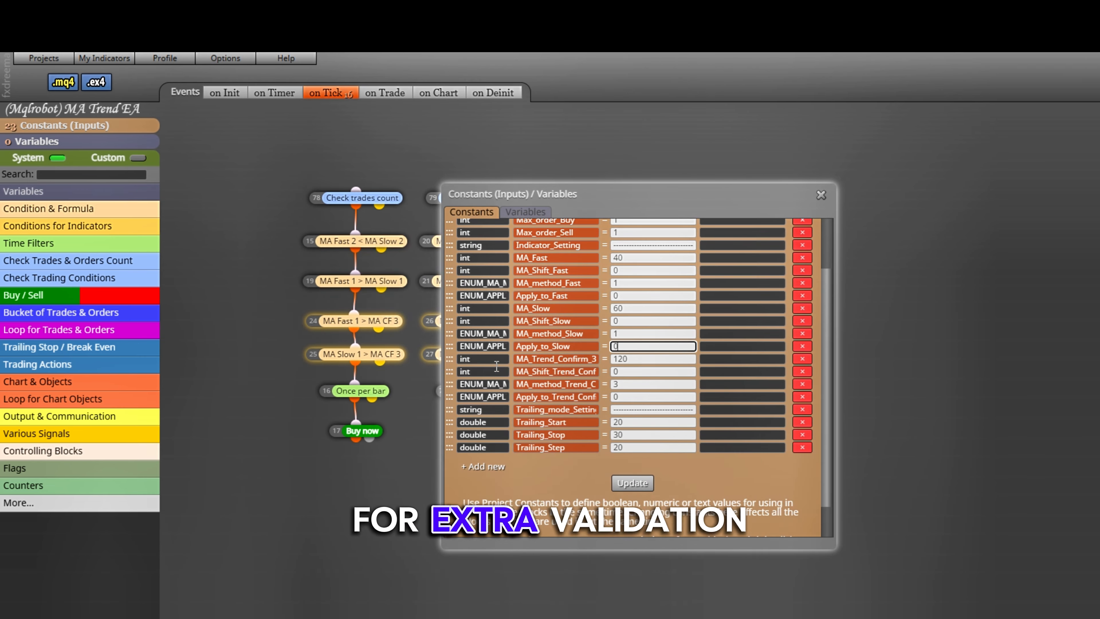
pyautogui.click(495, 359)
pyautogui.click(583, 362)
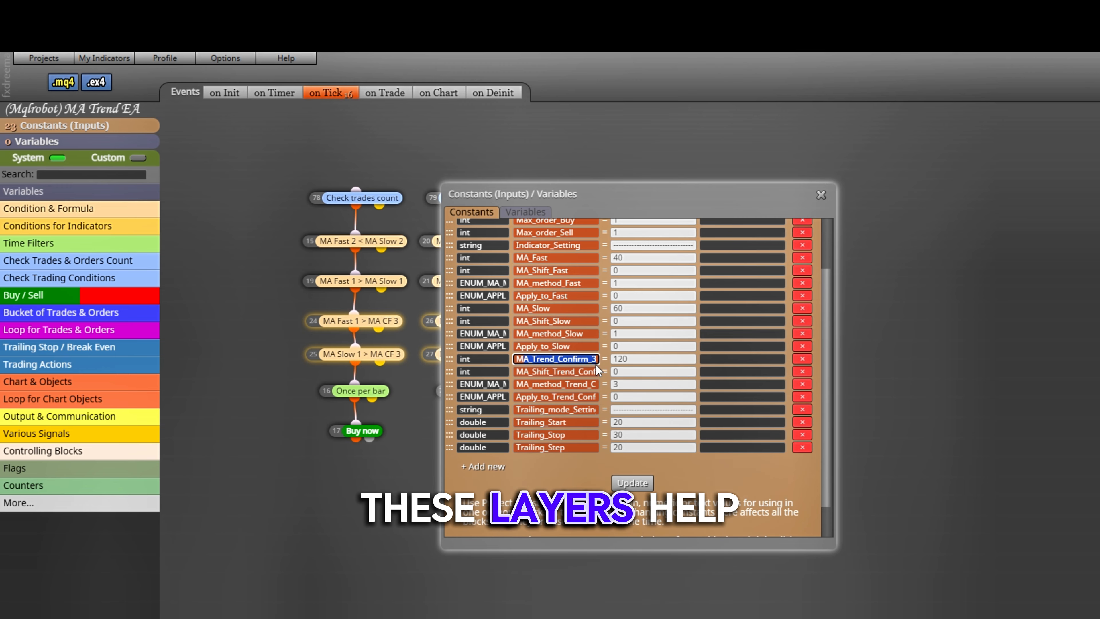
pyautogui.click(630, 360)
pyautogui.click(484, 371)
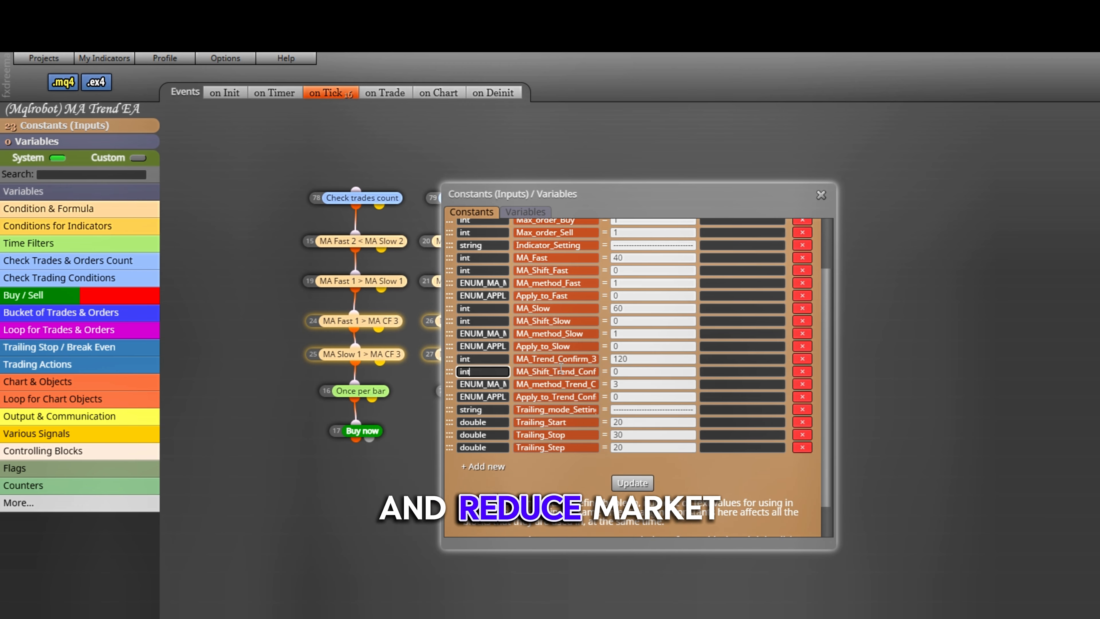
pyautogui.click(599, 370)
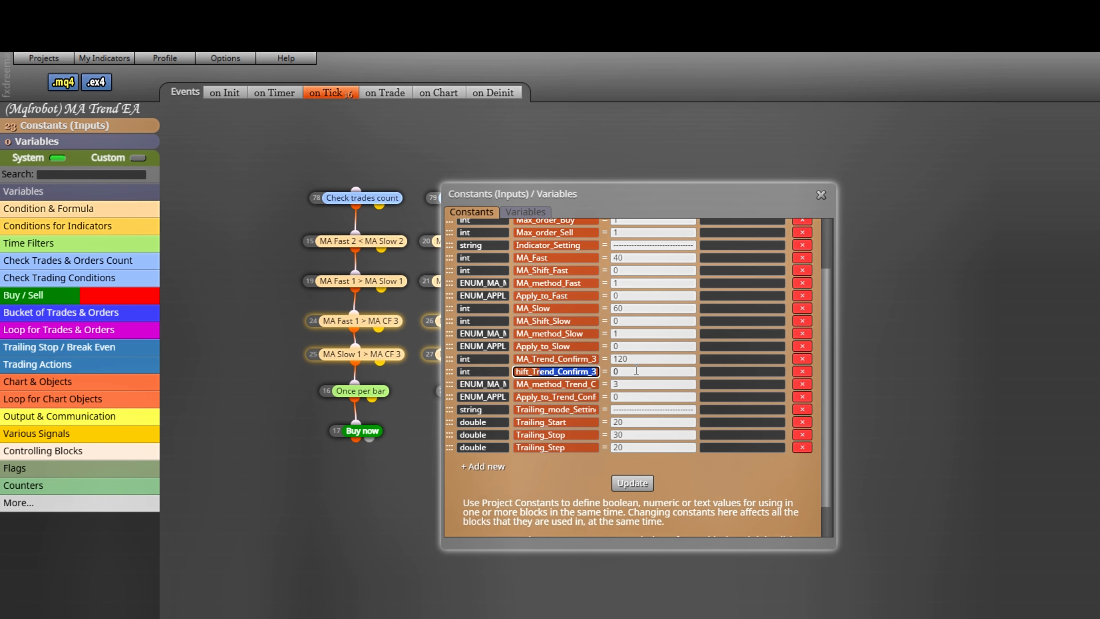
pyautogui.click(537, 370)
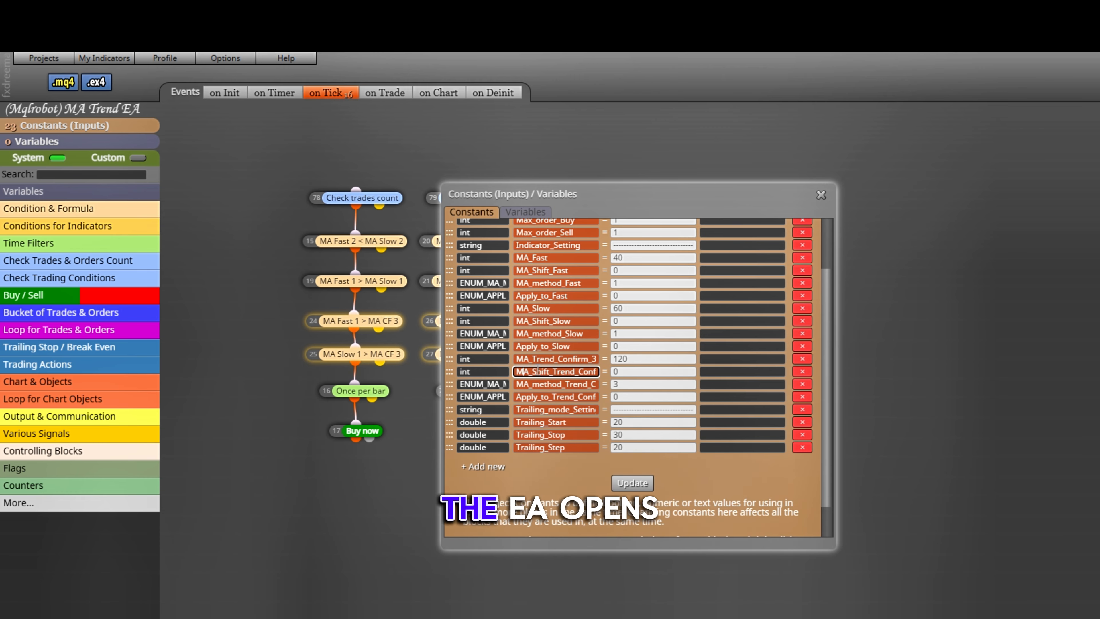
pyautogui.press('Tab')
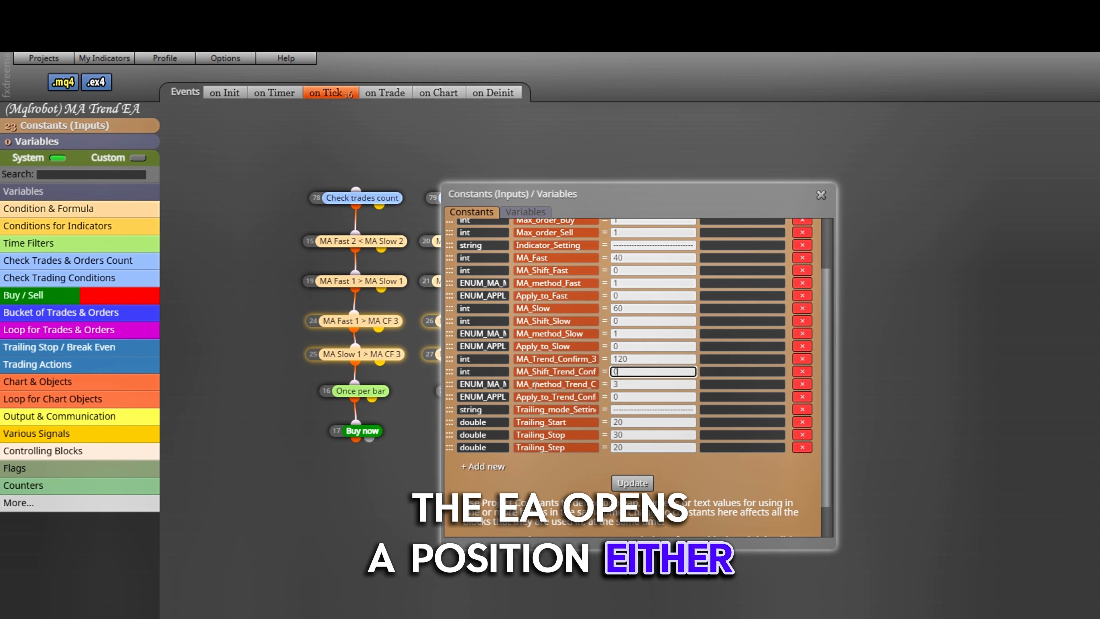
pyautogui.click(500, 383)
pyautogui.doubleClick(497, 383)
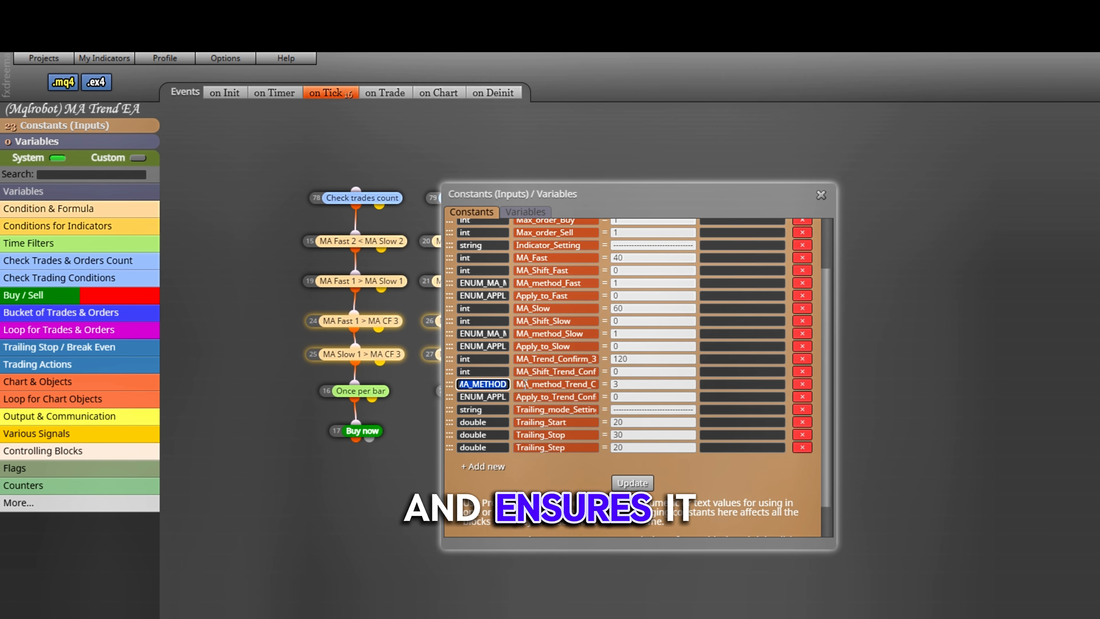
pyautogui.doubleClick(550, 384)
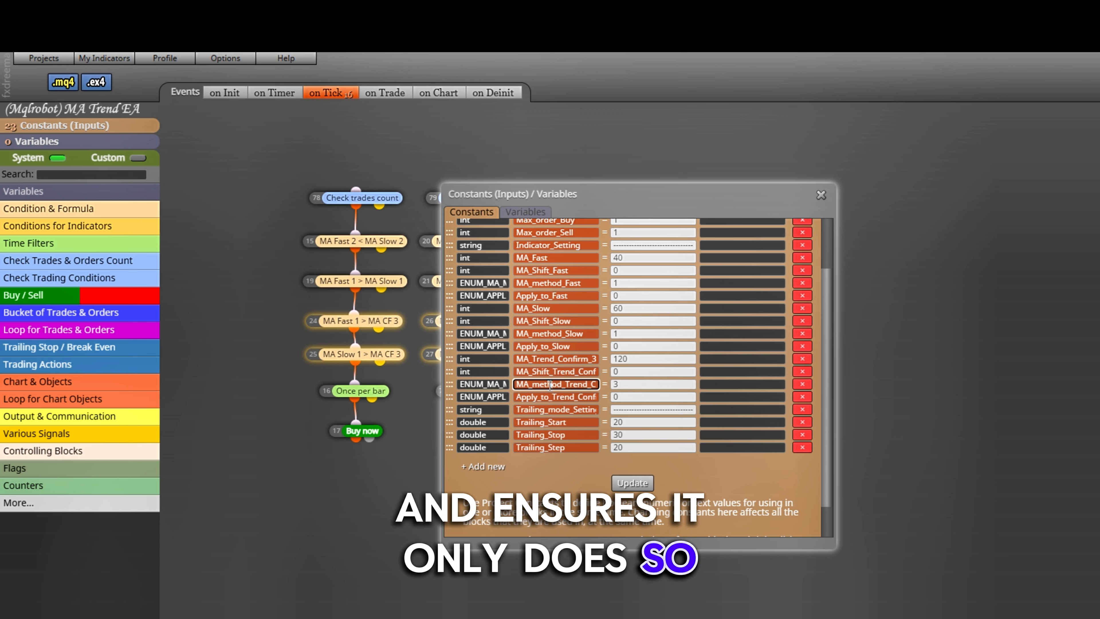
pyautogui.click(641, 383)
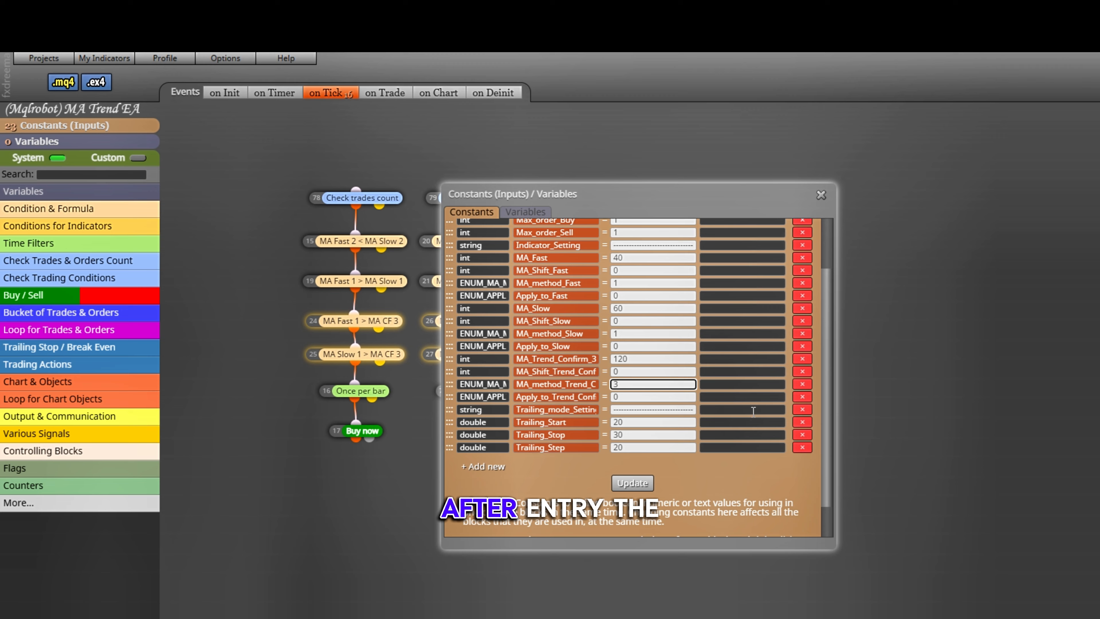
pyautogui.doubleClick(490, 397)
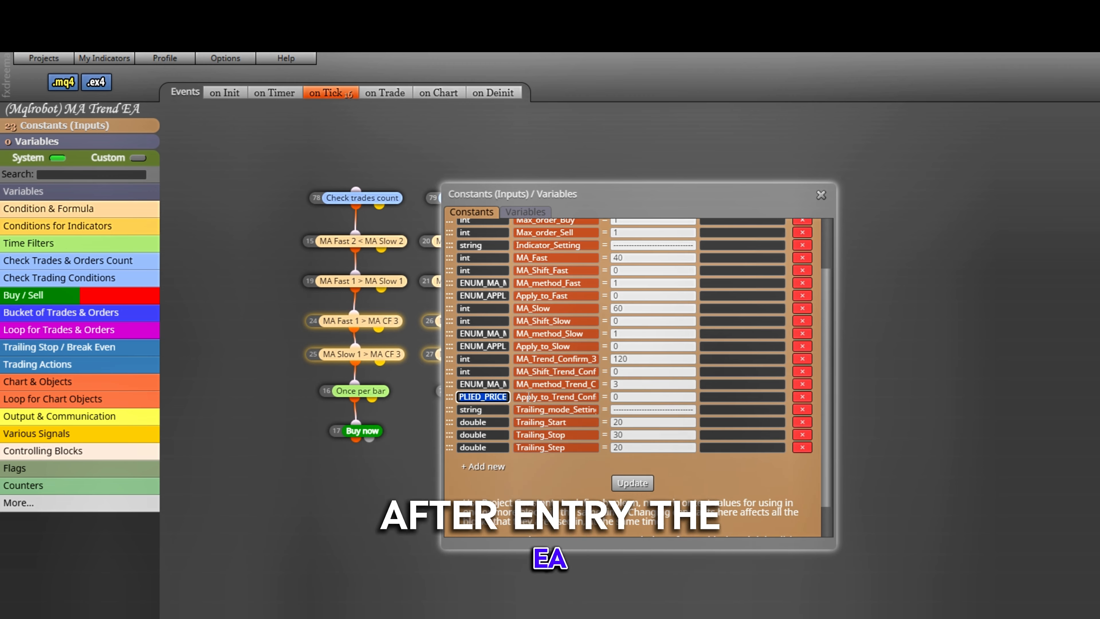
pyautogui.doubleClick(555, 396)
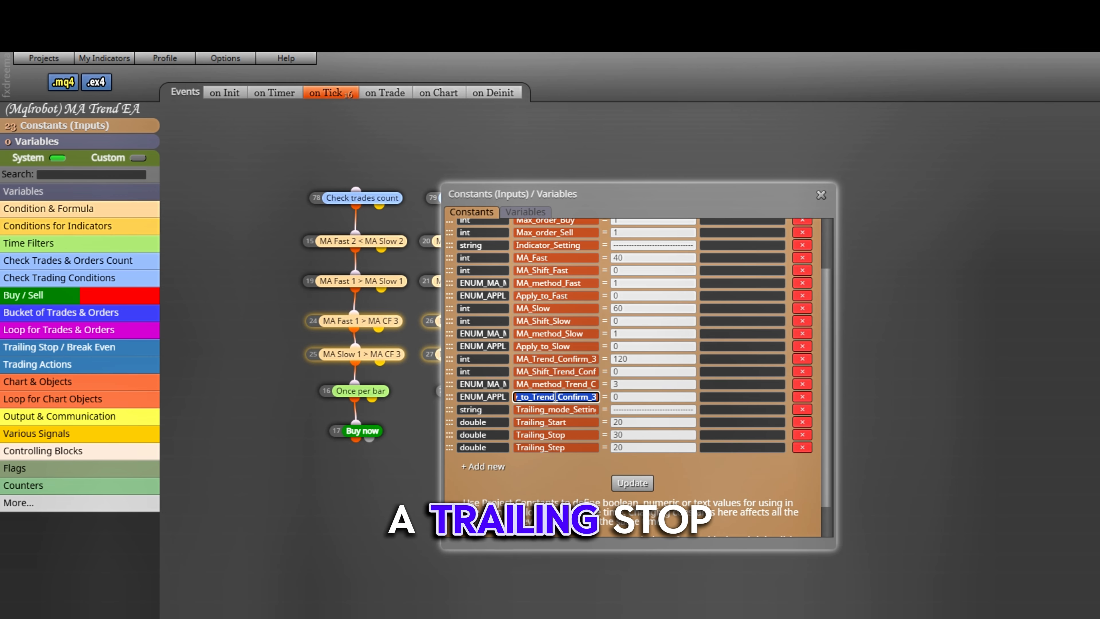
pyautogui.press('Tab')
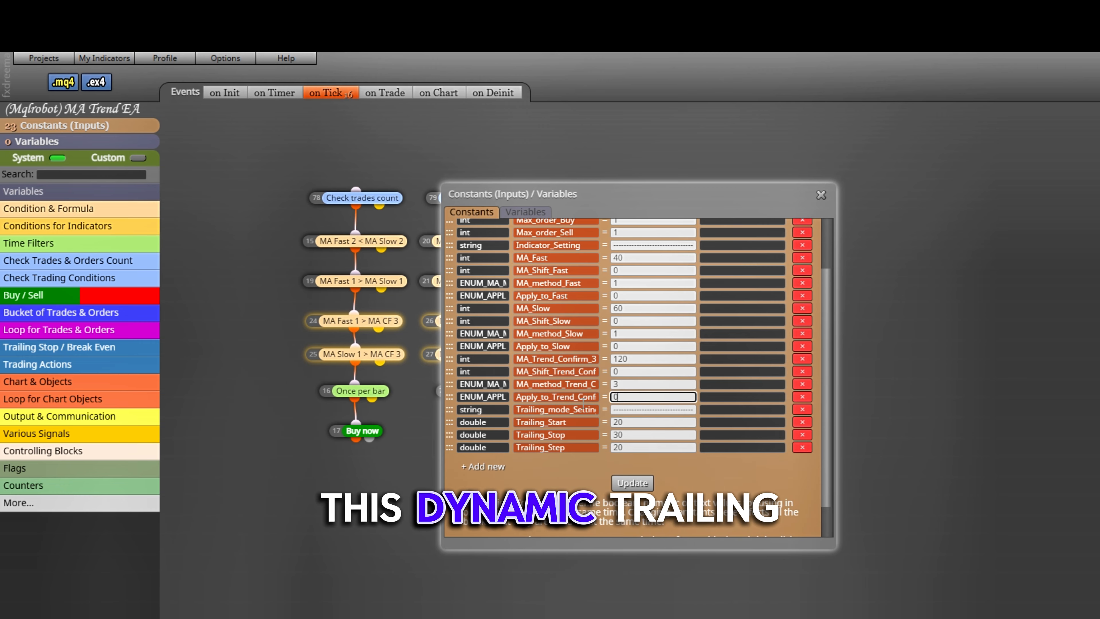
# Examine the trailing stop constants: the trailing mode separator entry, Trailing_Start, Trailing_Stop and Trailing_Step.
pyautogui.doubleClick(583, 407)
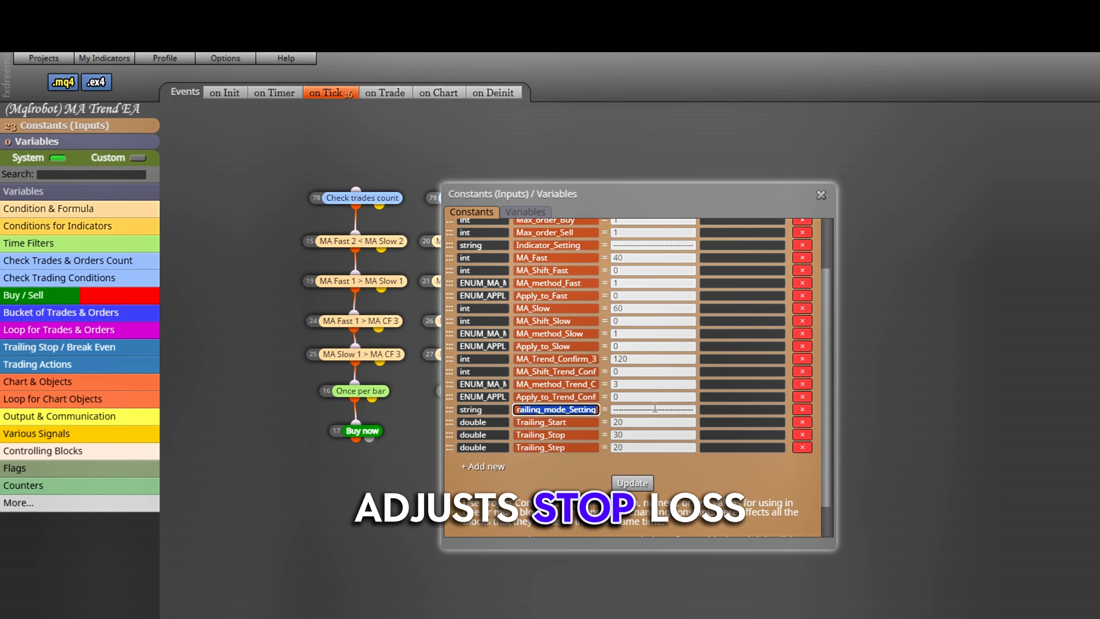
pyautogui.press('Tab')
pyautogui.press('Tab')
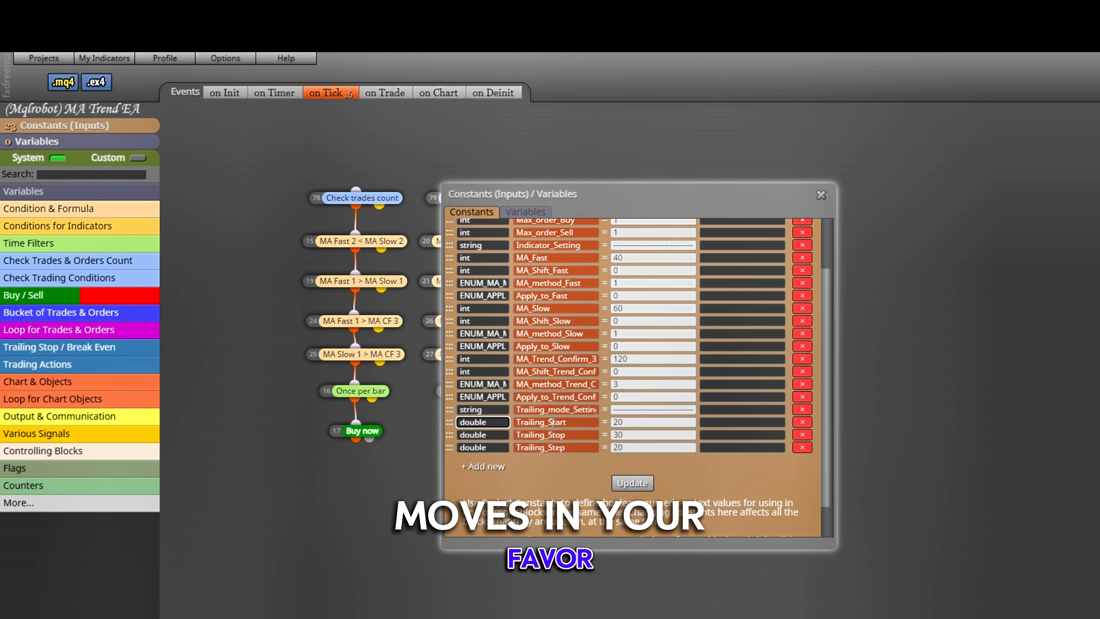
pyautogui.press('Tab')
pyautogui.press('Tab')
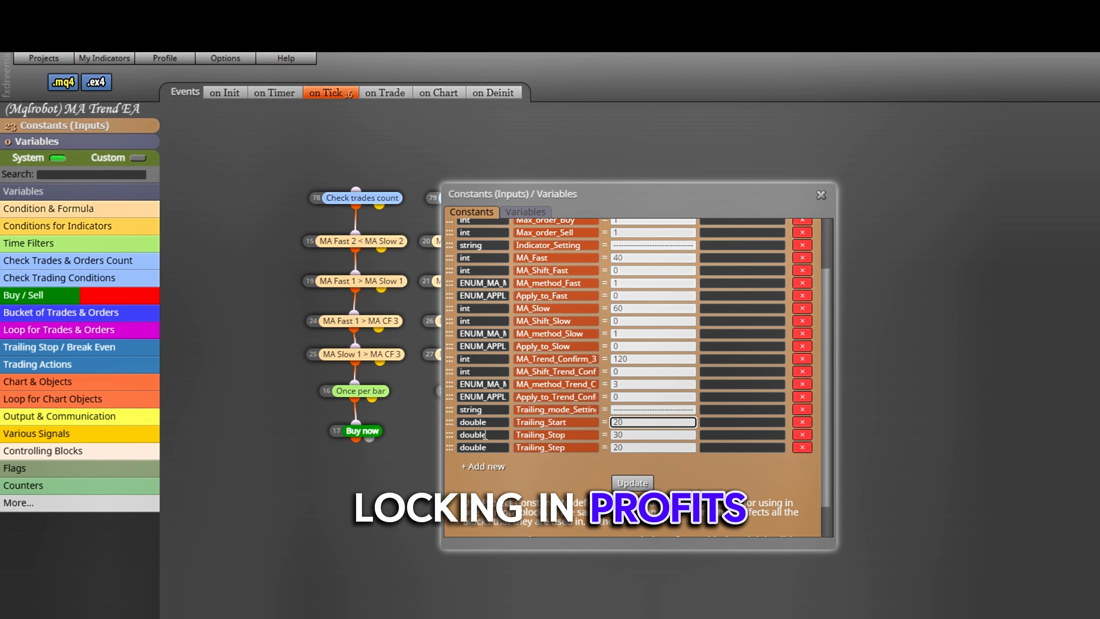
pyautogui.press('Tab')
pyautogui.press('Tab')
pyautogui.press('Tab')
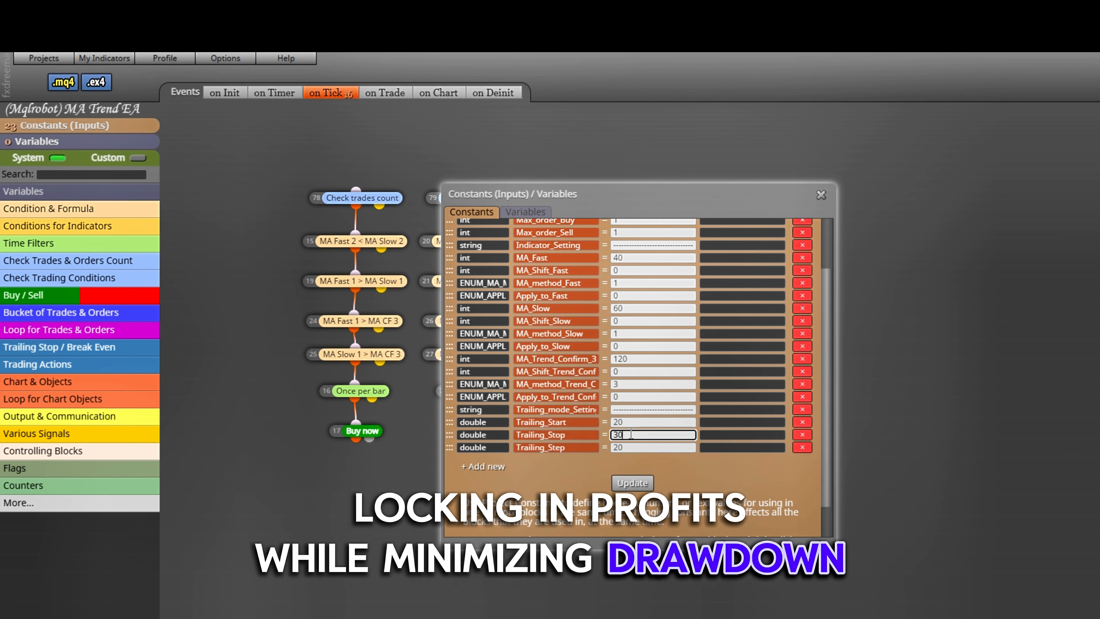
pyautogui.click(496, 448)
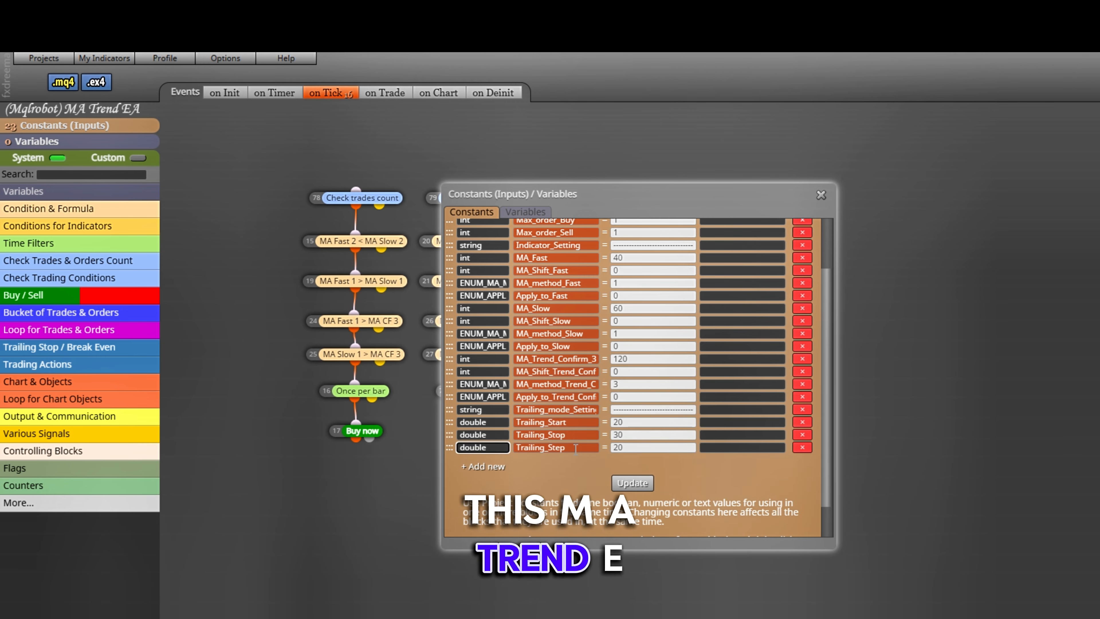
pyautogui.click(652, 448)
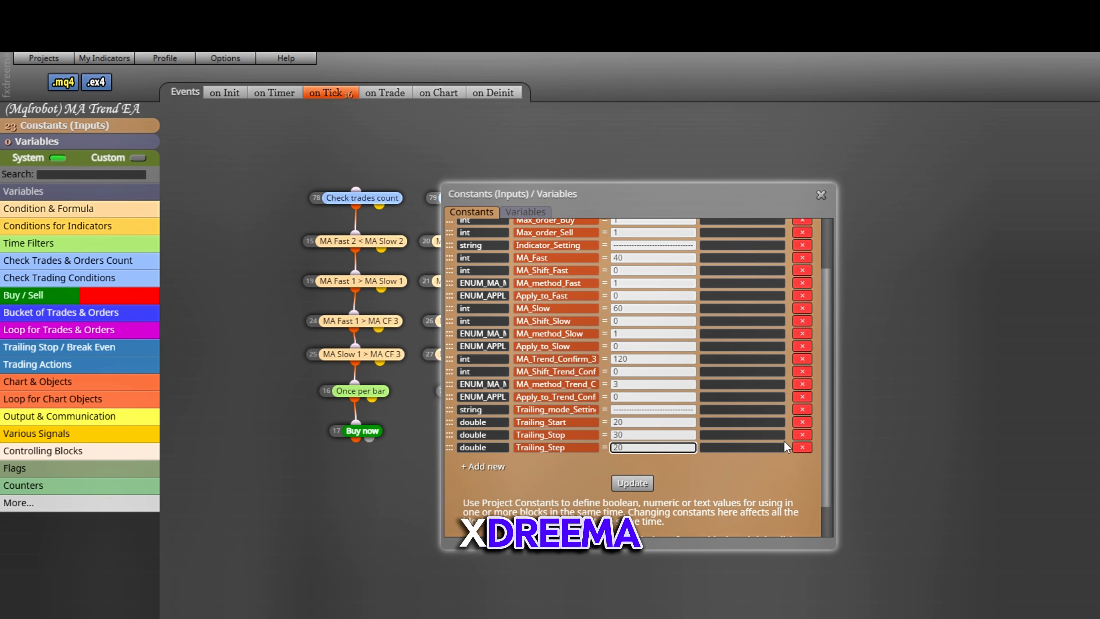
# Review the complete constants list and the project variables, and close the Constants (Inputs) / Variables window.
pyautogui.scroll(3, 772, 460)
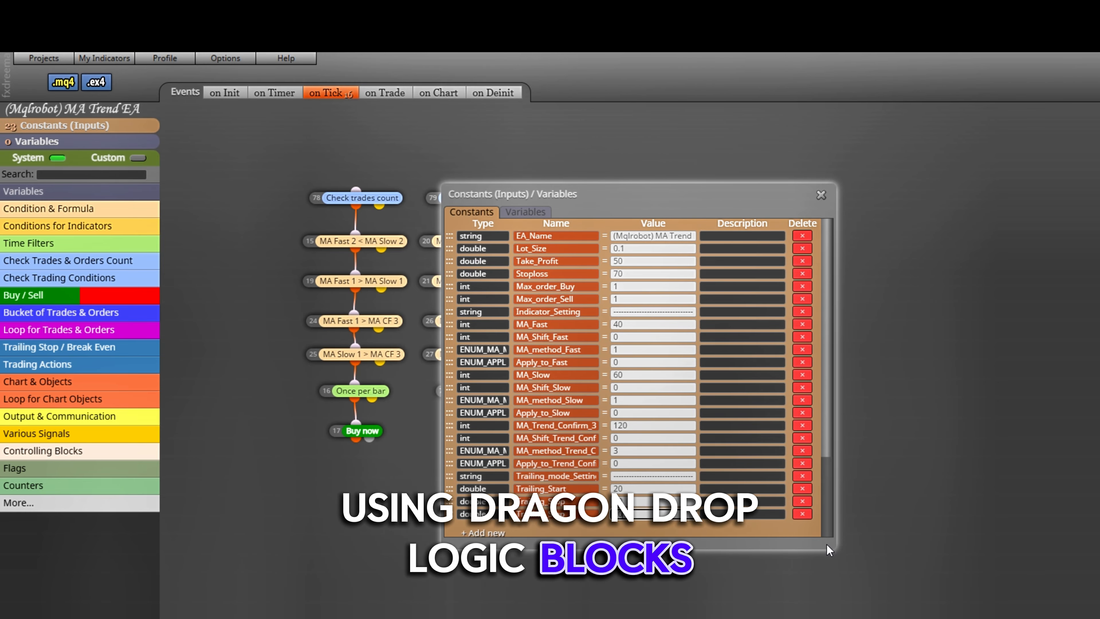
pyautogui.moveTo(704, 200); pyautogui.dragTo(709, 168)
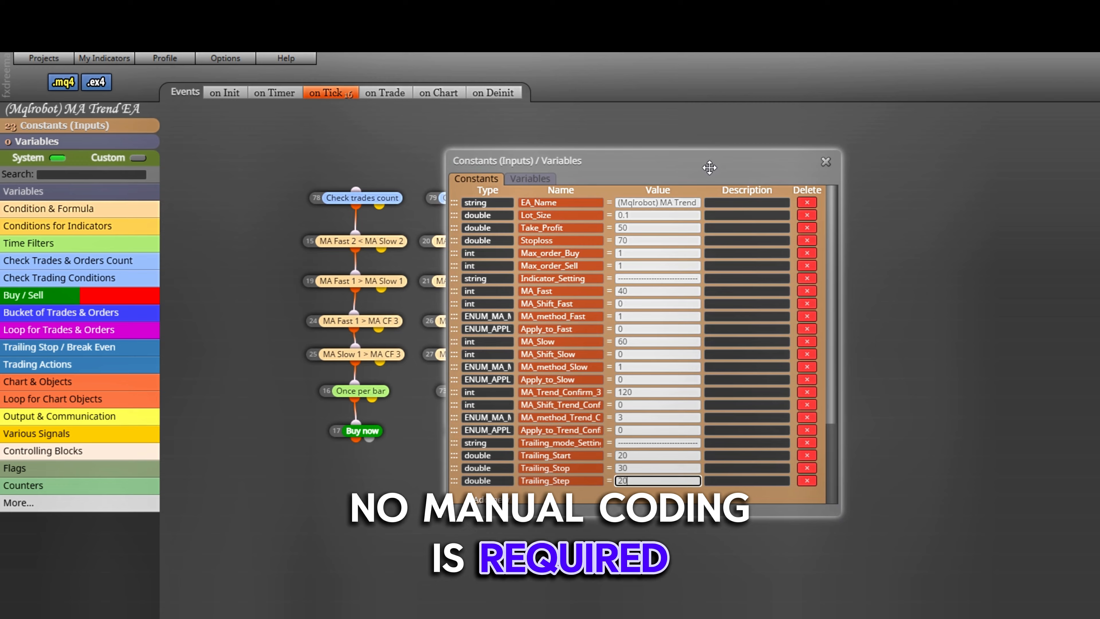
pyautogui.scroll(-5, 707, 417)
pyautogui.scroll(5, 707, 417)
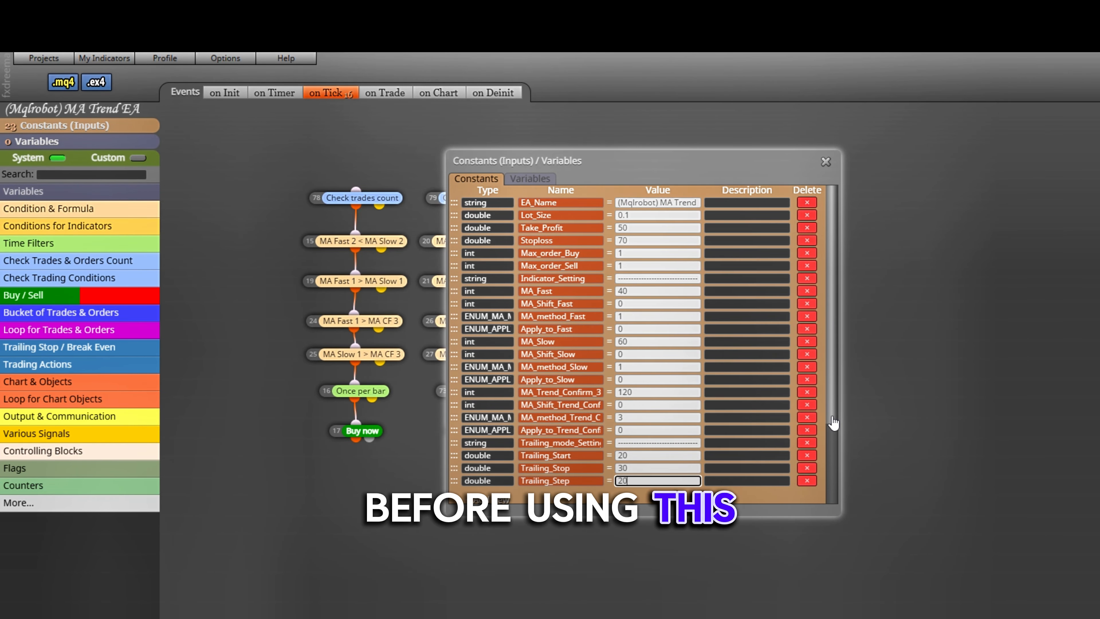
pyautogui.scroll(-3, 837, 485)
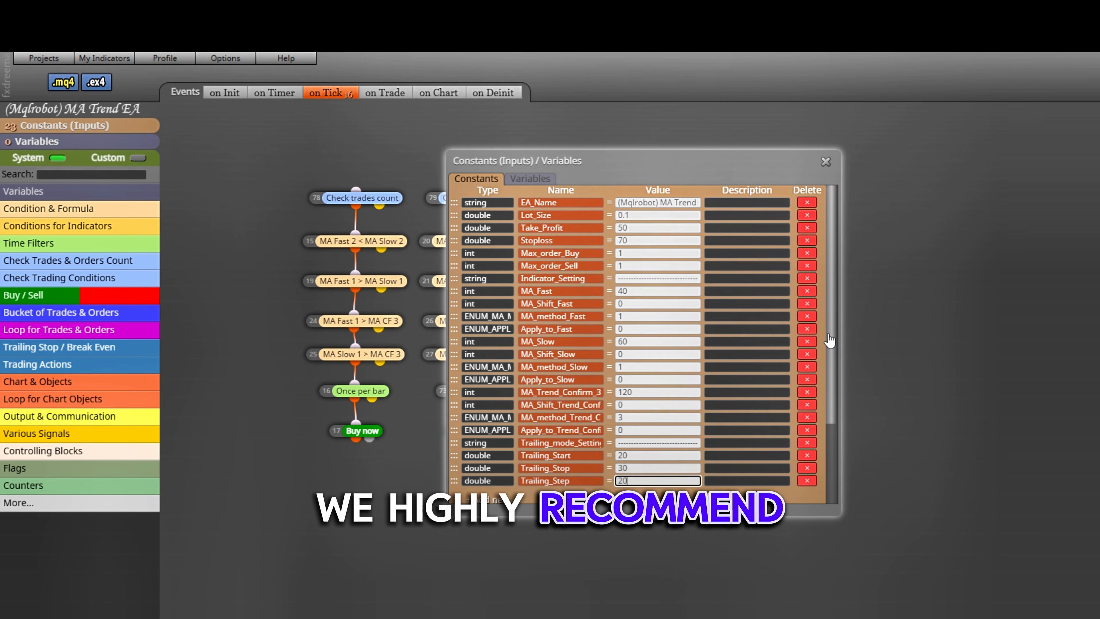
pyautogui.scroll(3, 838, 485)
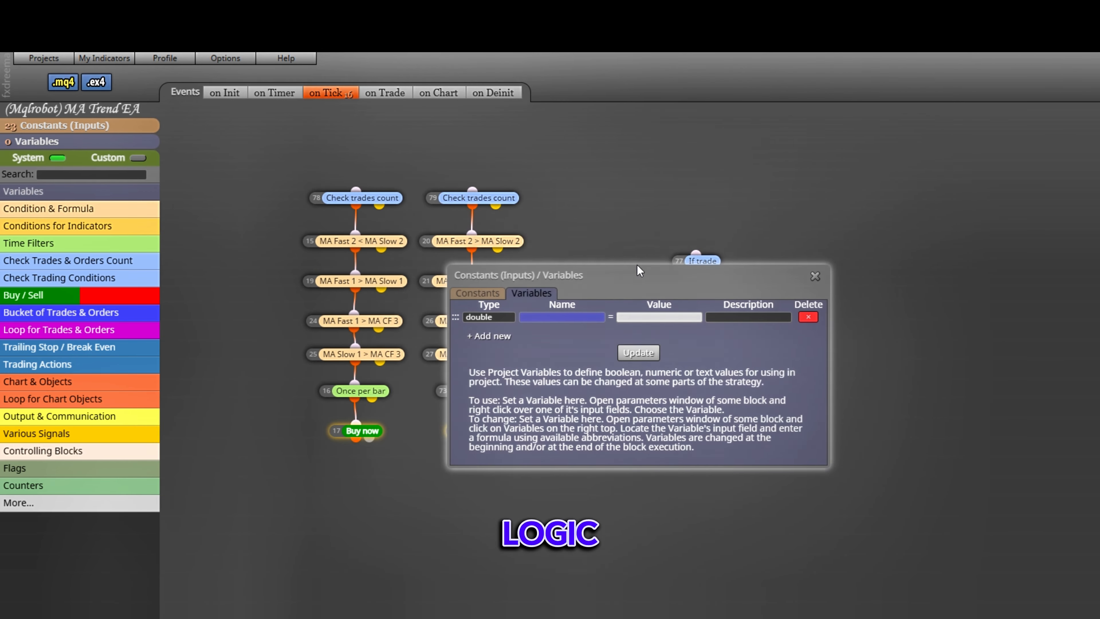
pyautogui.click(814, 276)
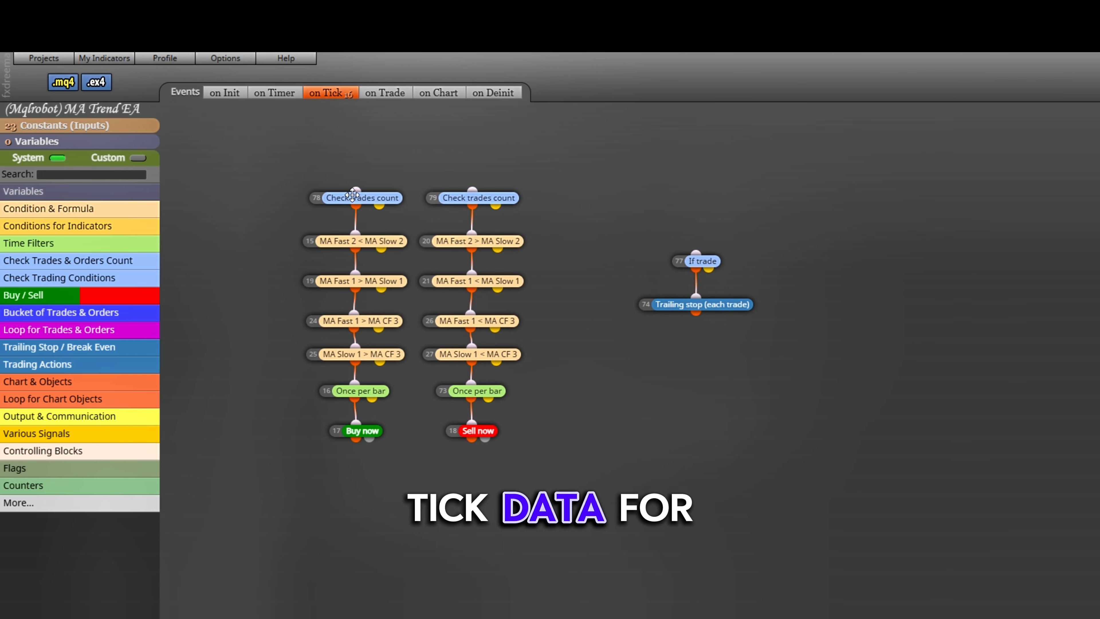
# Inspect the buy-side Check trades count block, including its symbol filter settings.
pyautogui.click(369, 201)
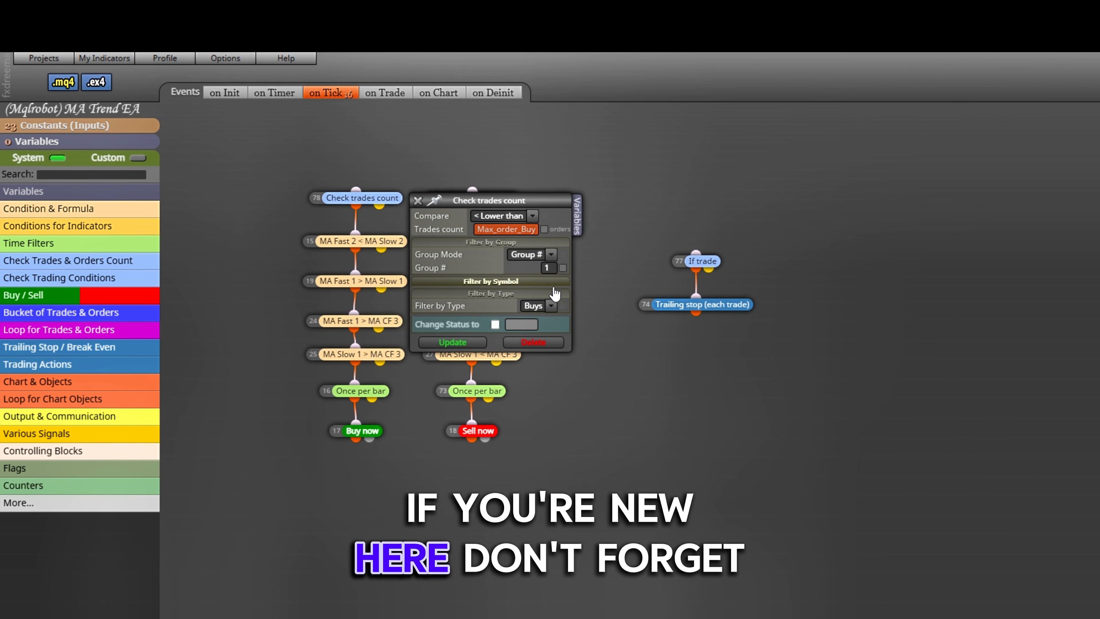
pyautogui.click(514, 282)
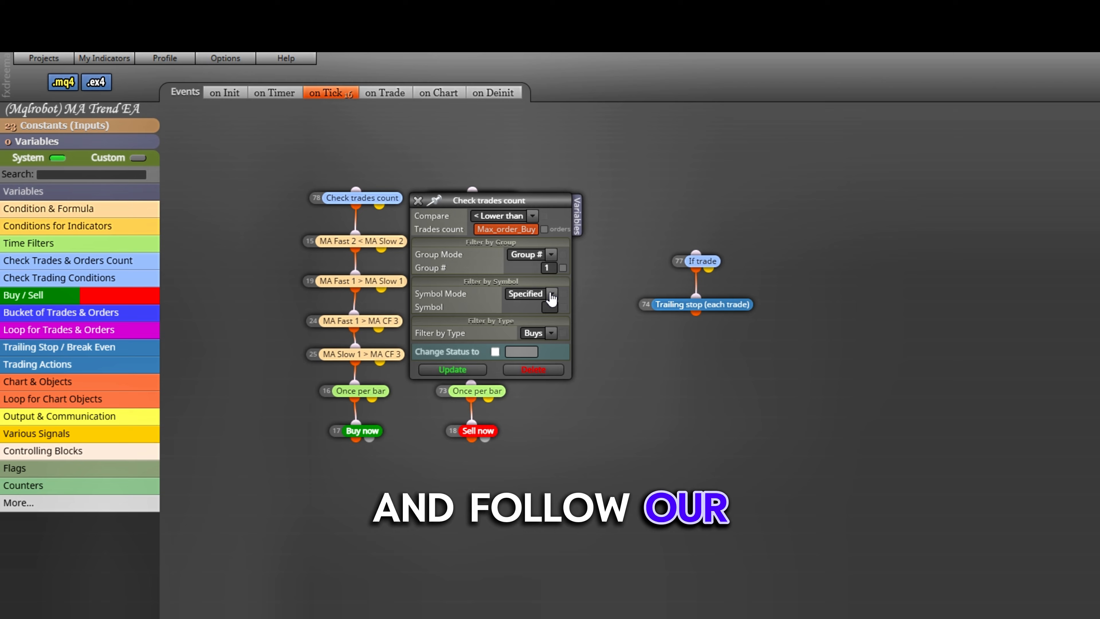
pyautogui.click(417, 202)
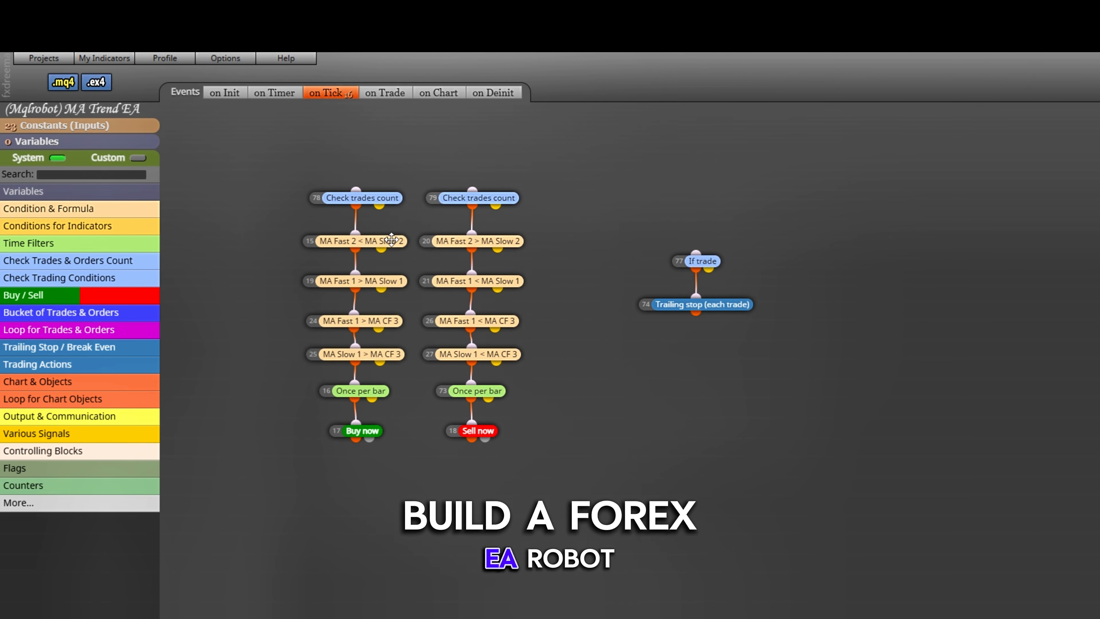
# Inspect the MA Fast 2 < MA Slow 2 block's operands, including the adjustment setting of the fast moving average.
pyautogui.click(472, 241)
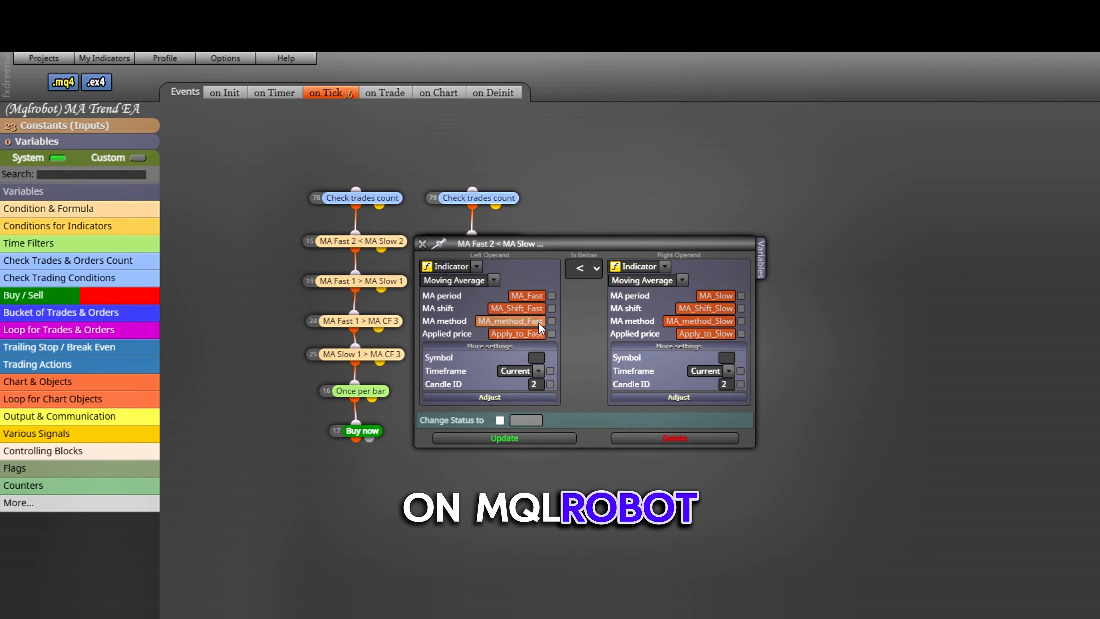
pyautogui.click(515, 402)
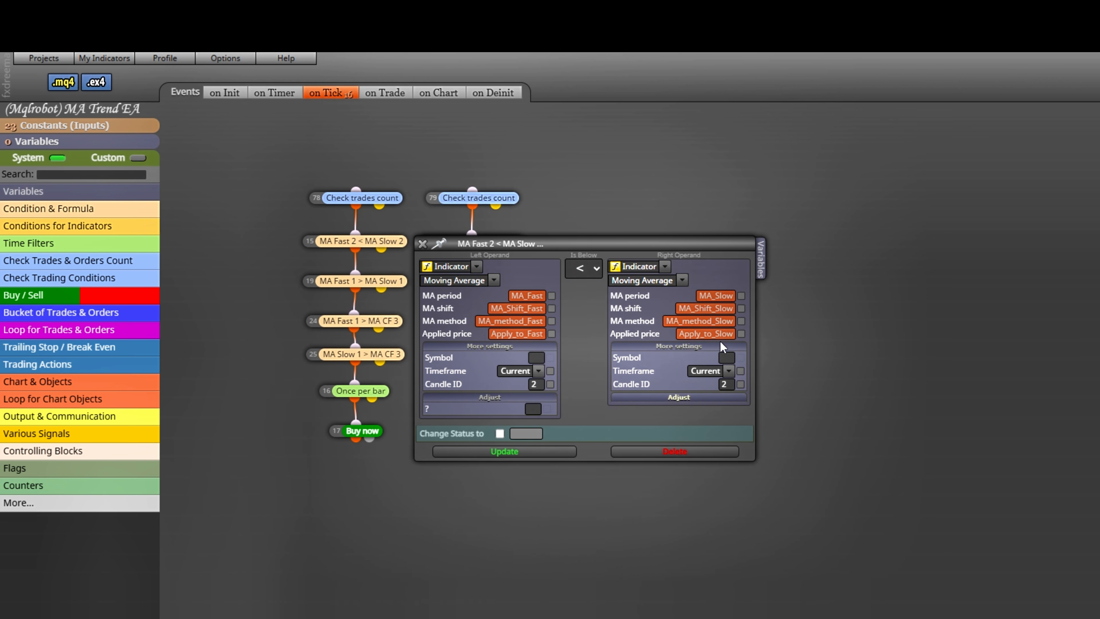
pyautogui.click(423, 244)
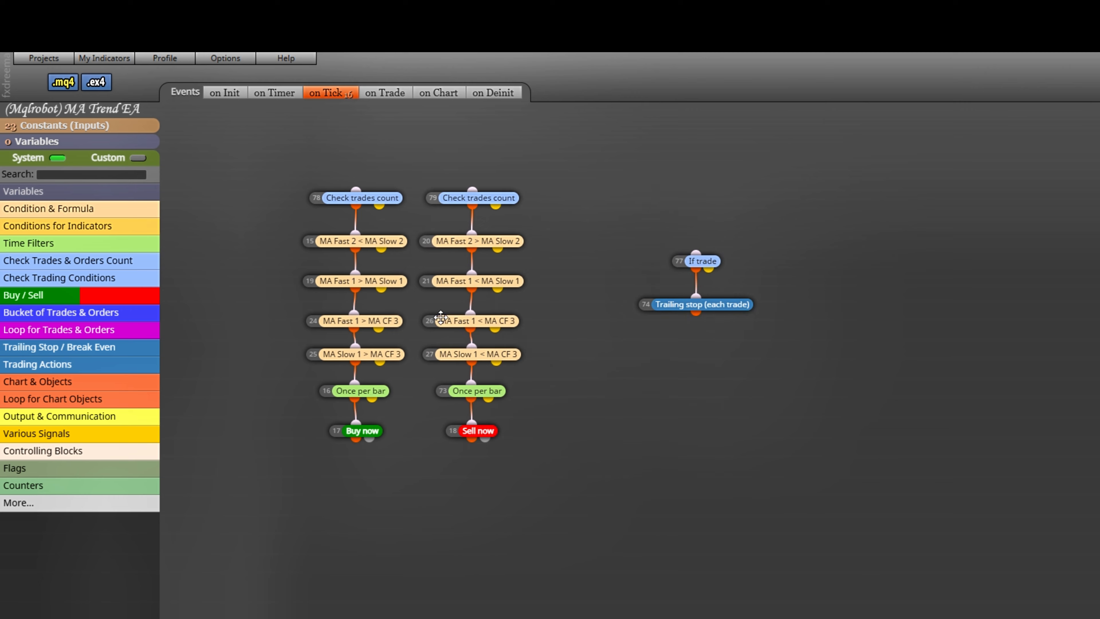
# Inspect the moving average operands of the buy-side MA Fast 1 > MA Slow 1 and MA Fast 1 > MA CF 3 blocks.
pyautogui.click(474, 280)
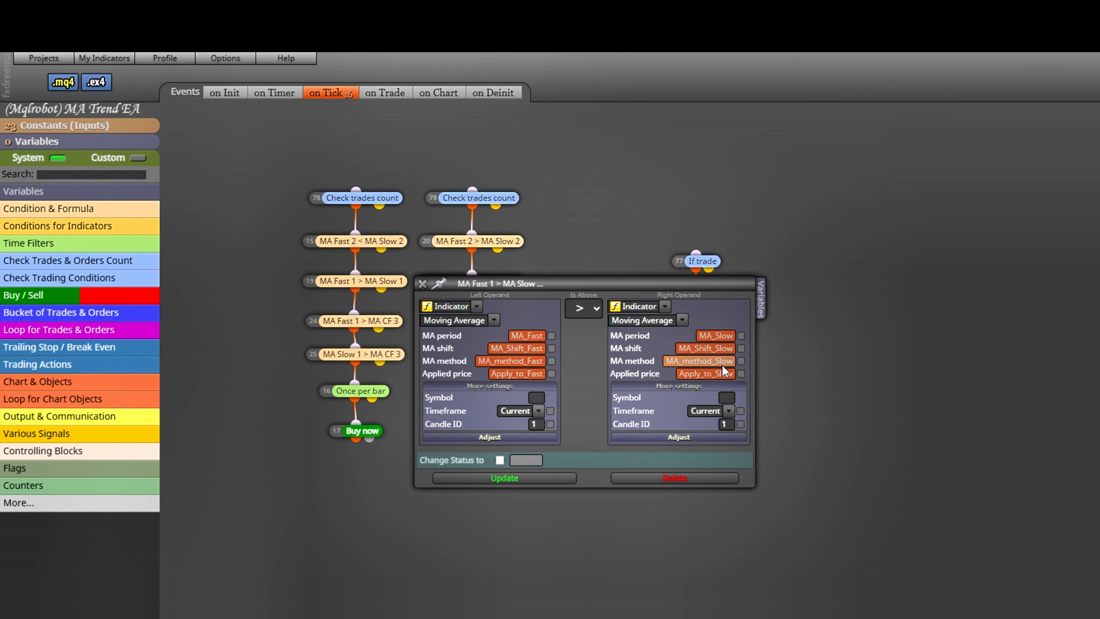
pyautogui.click(423, 285)
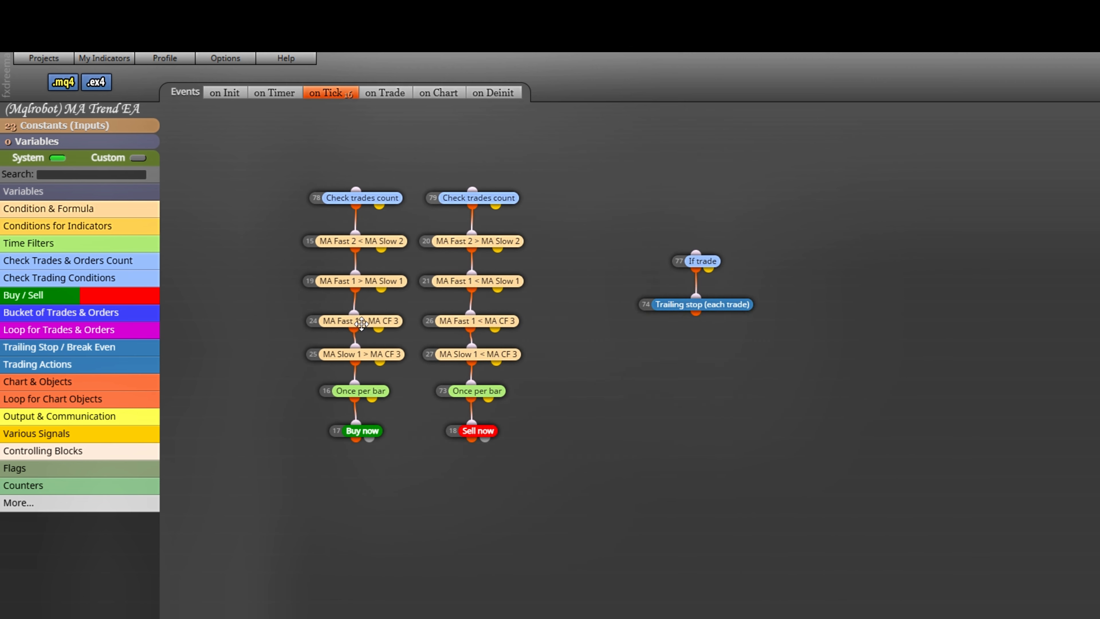
pyautogui.click(377, 322)
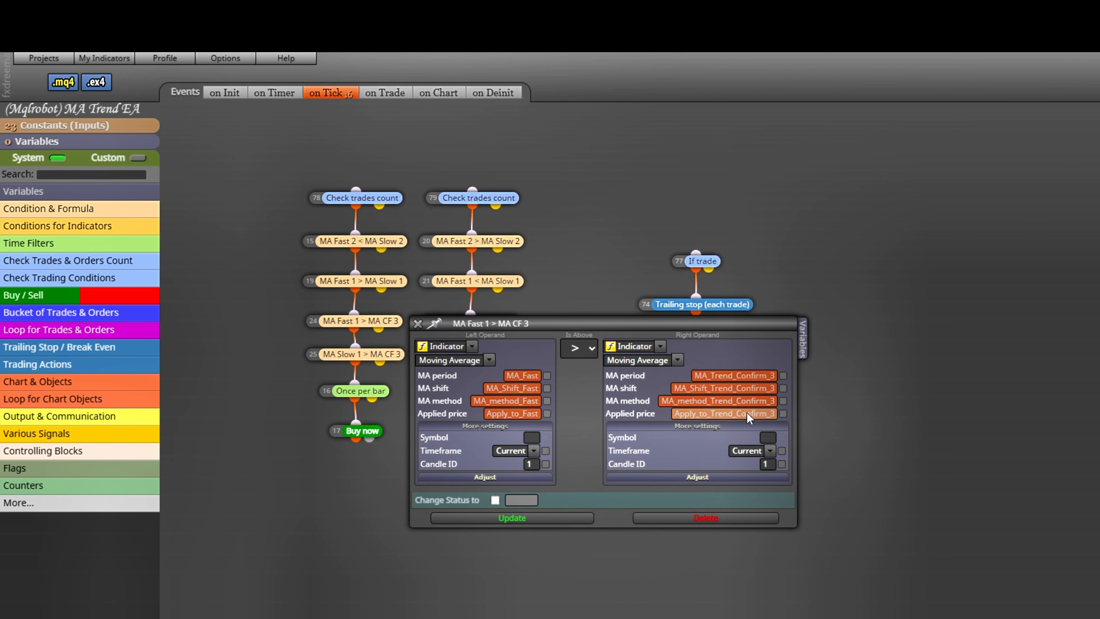
pyautogui.click(418, 323)
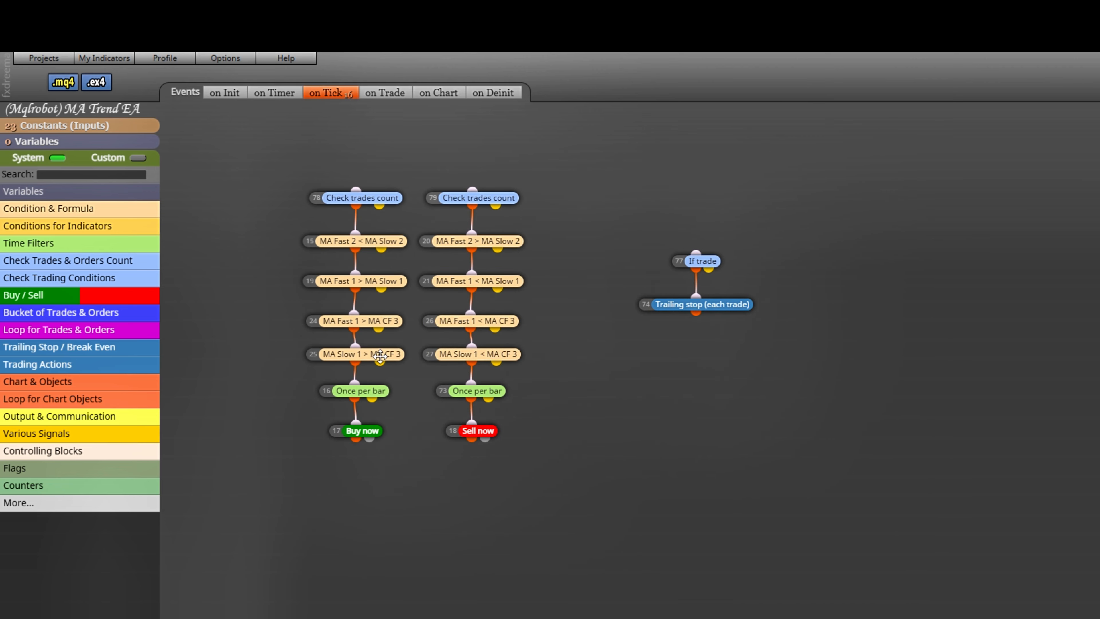
# Inspect the MA Slow 1 > MA CF 3 block and check its moving average inputs against the project constants.
pyautogui.click(380, 355)
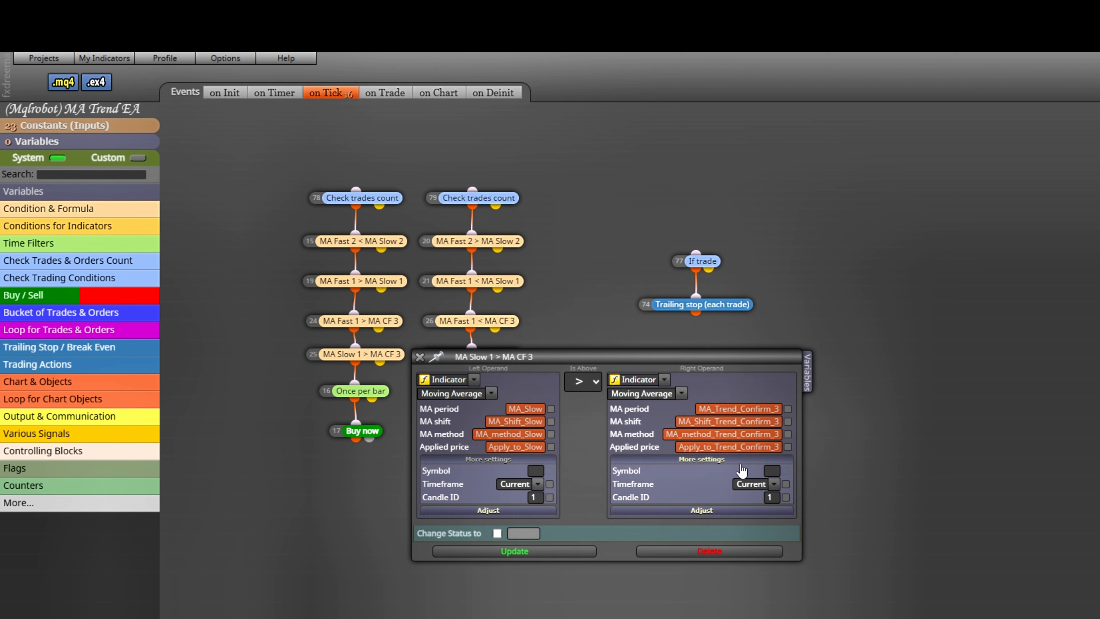
pyautogui.click(87, 126)
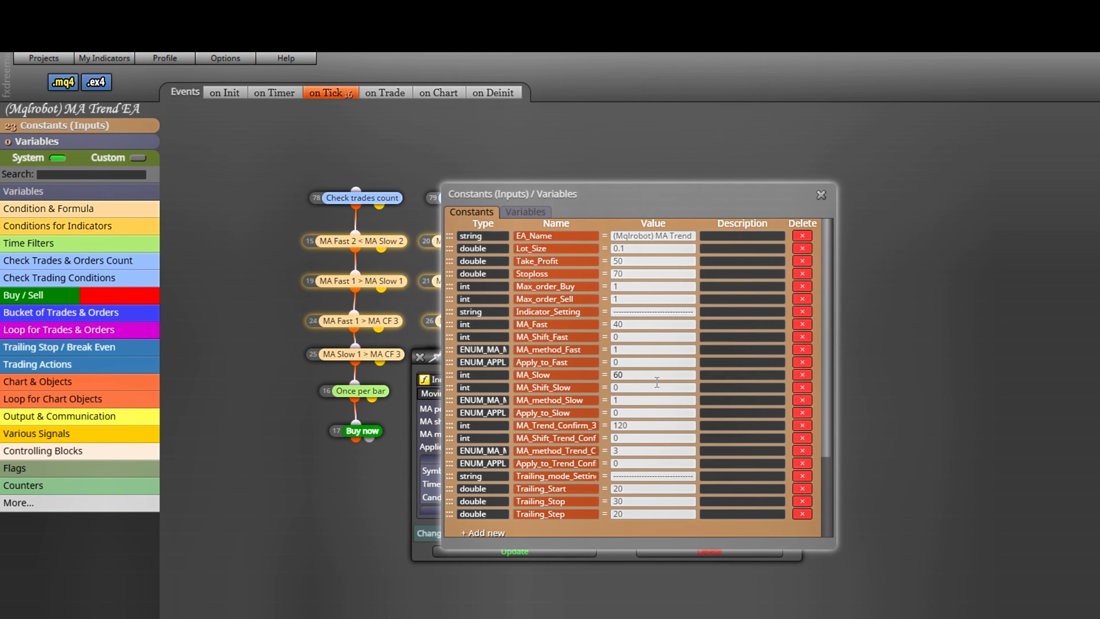
pyautogui.click(821, 197)
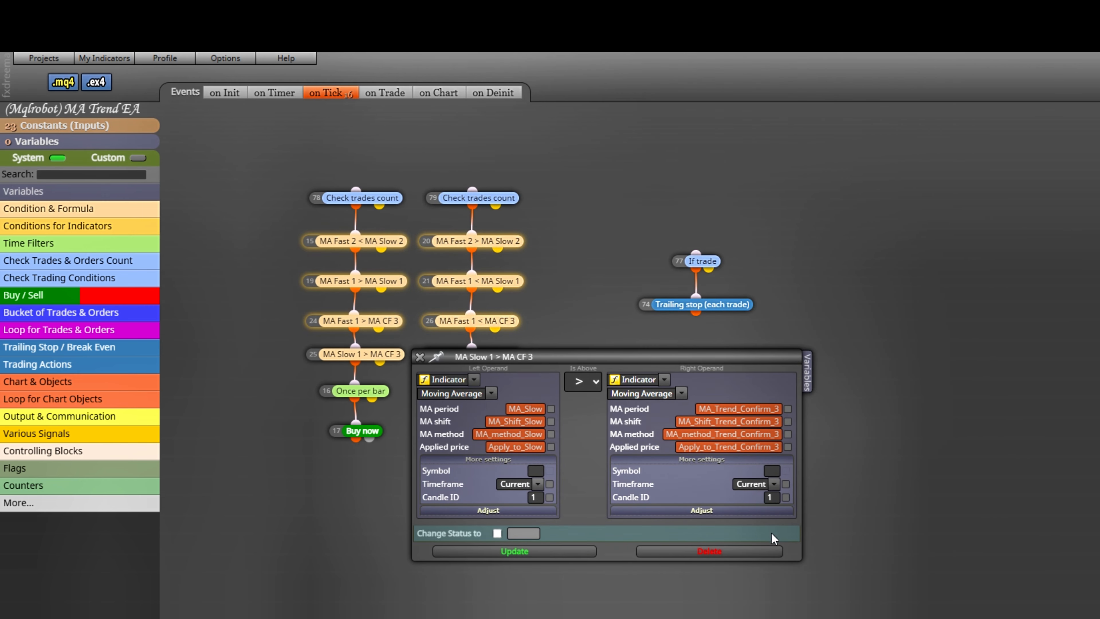
pyautogui.click(419, 357)
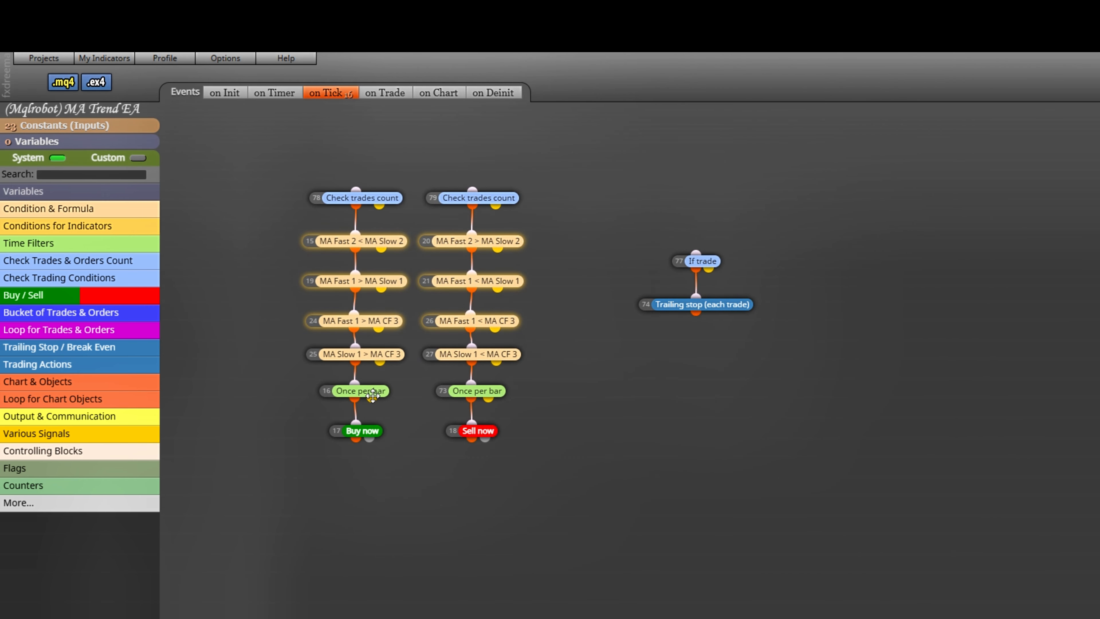
# Inspect the buy-side Once per bar block's settings and locate its block type under Time Filters.
pyautogui.click(372, 395)
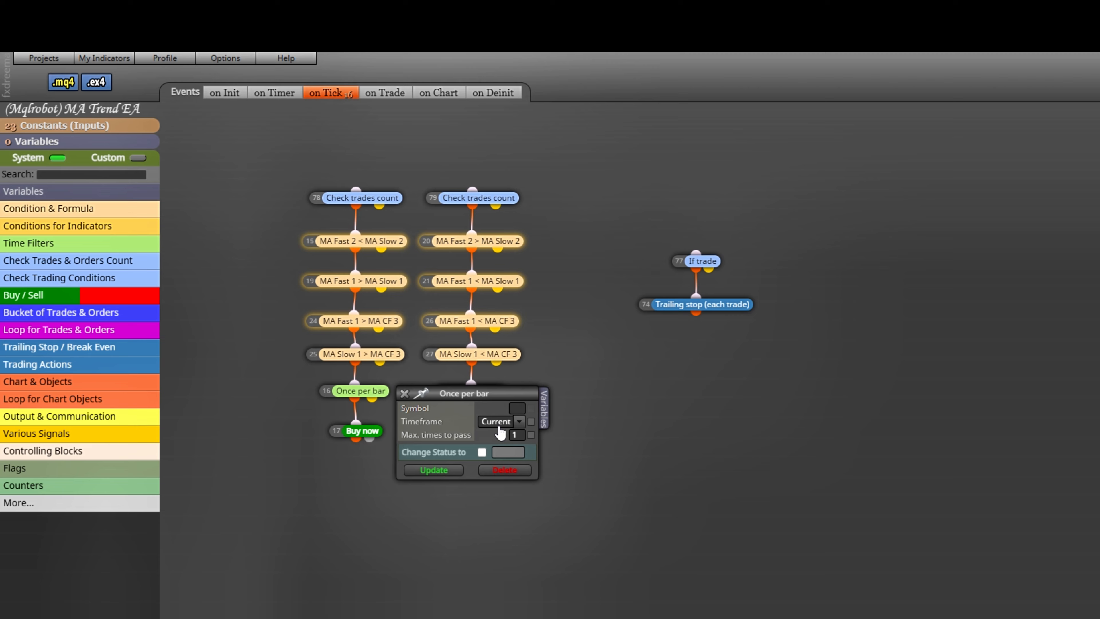
pyautogui.click(404, 394)
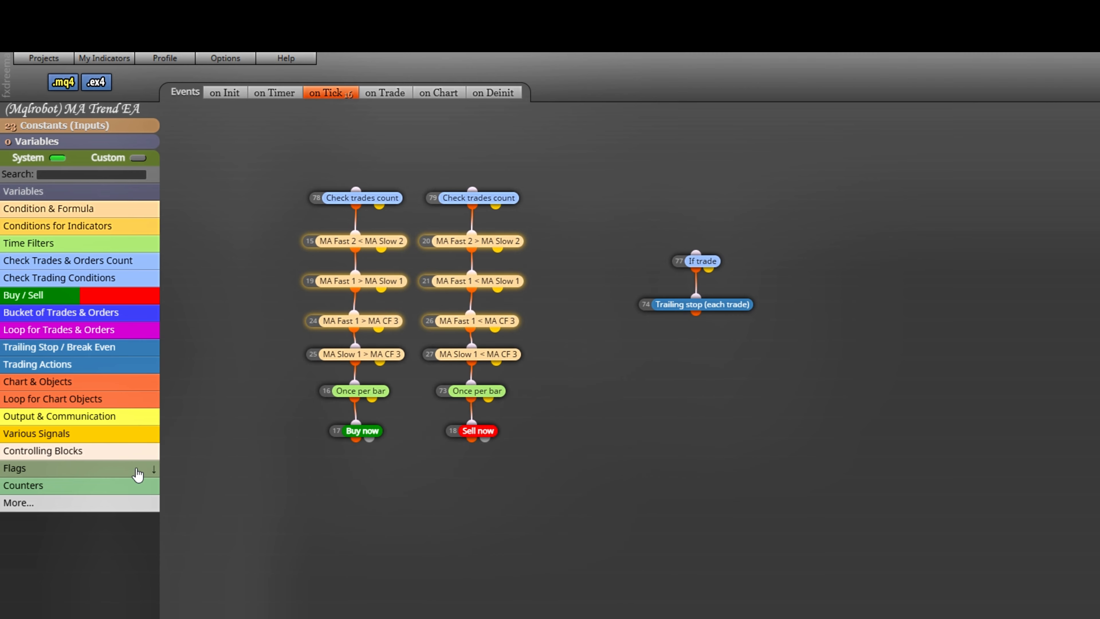
pyautogui.click(88, 247)
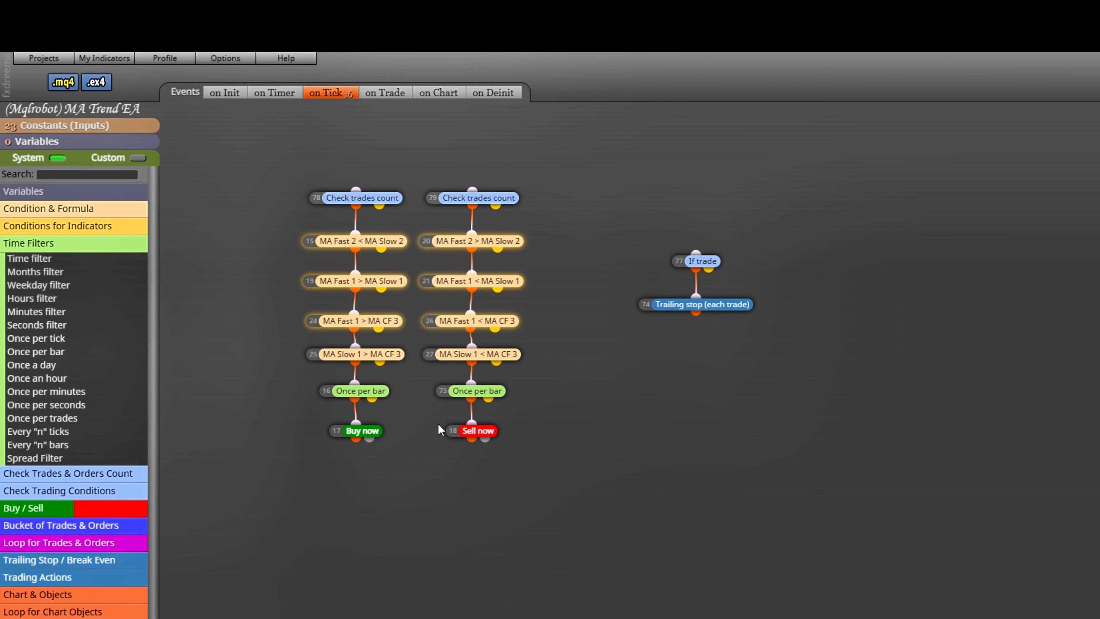
pyautogui.click(372, 392)
pyautogui.click(404, 397)
# Inspect the Buy now block's money management, stop-loss, take-profit and additional order settings.
pyautogui.click(362, 431)
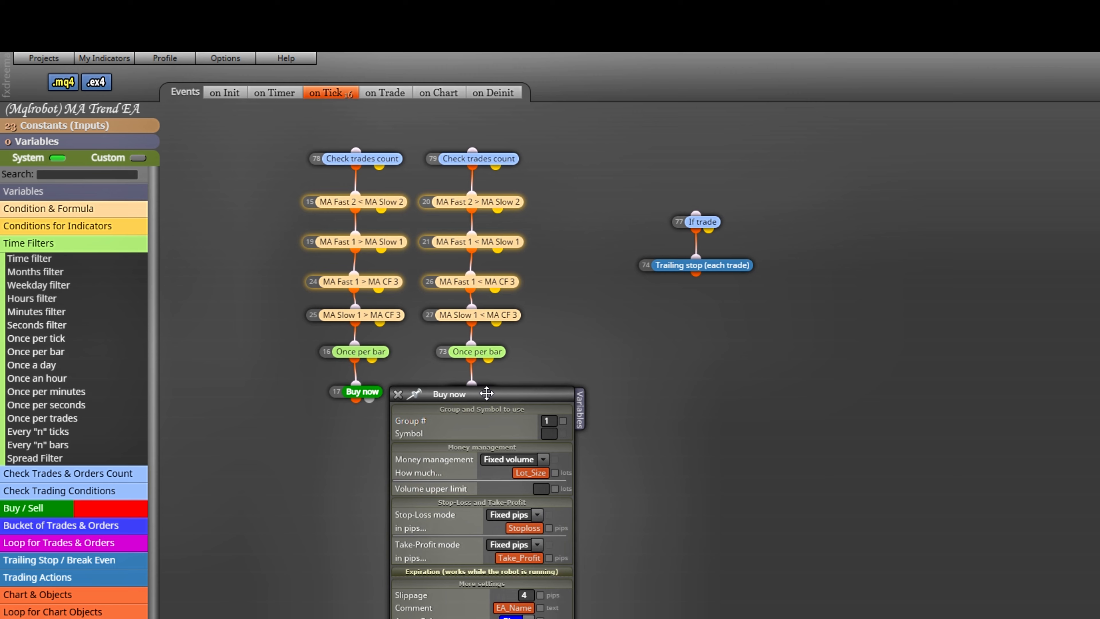
pyautogui.moveTo(486, 393); pyautogui.dragTo(518, 151)
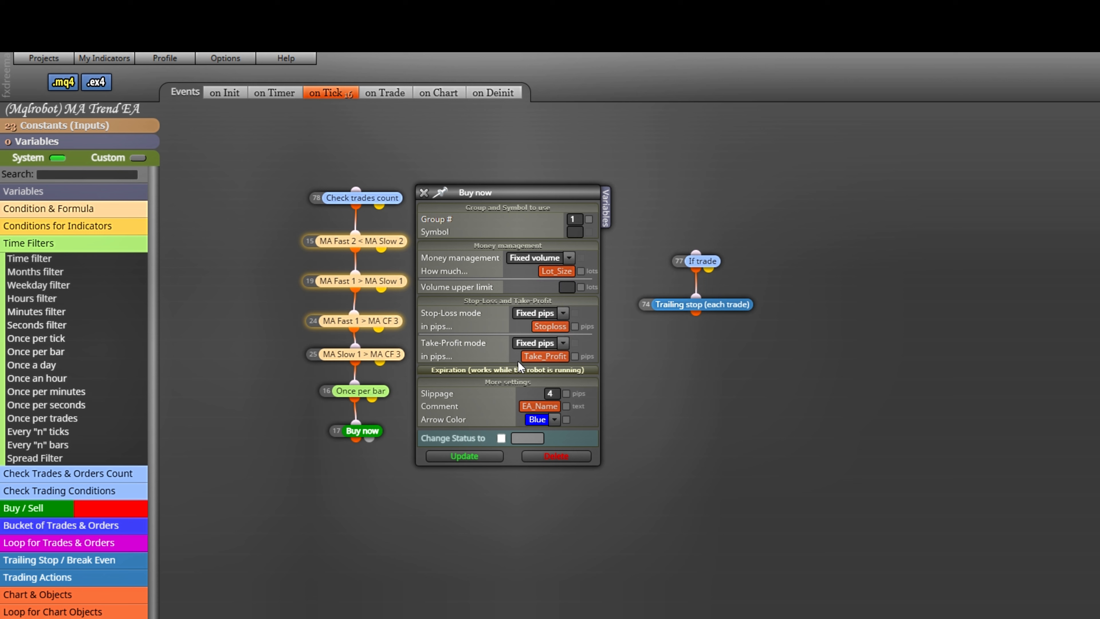
pyautogui.click(423, 193)
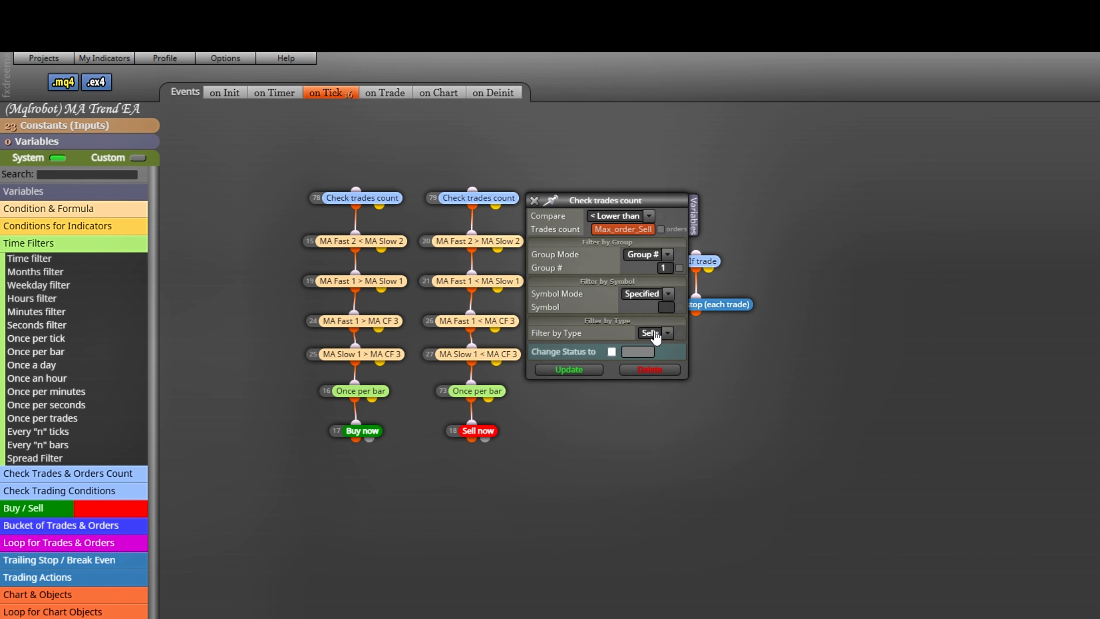
# Inspect the moving average operands and candle IDs of the sell-side MA Fast 2 > MA Slow 2 and MA Fast 1 < MA Slow 1 blocks.
pyautogui.click(534, 200)
pyautogui.click(480, 243)
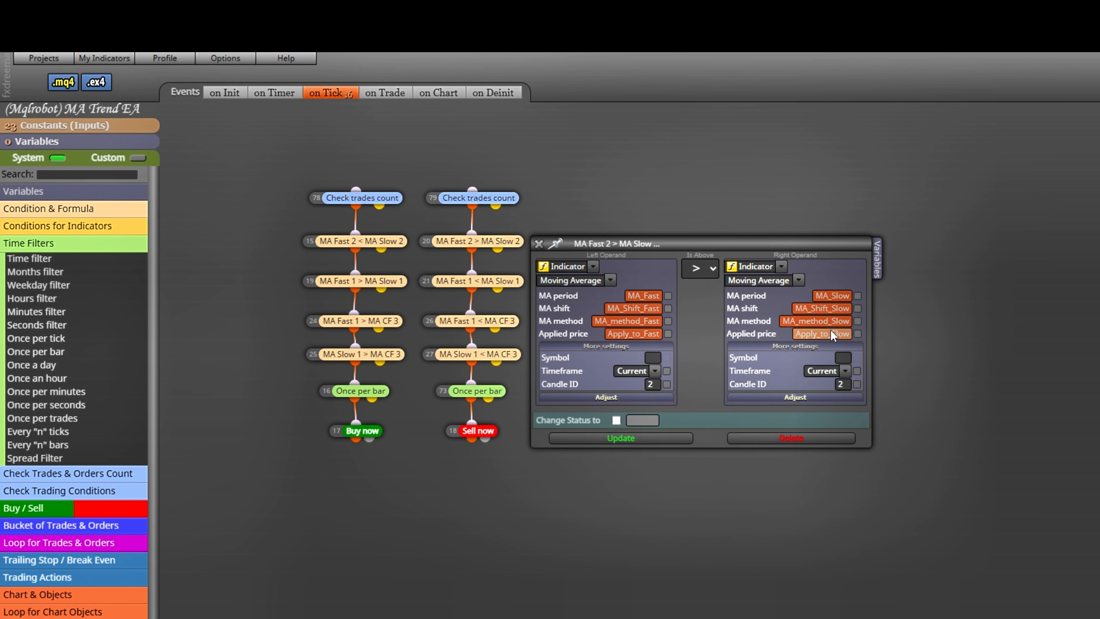
pyautogui.click(538, 243)
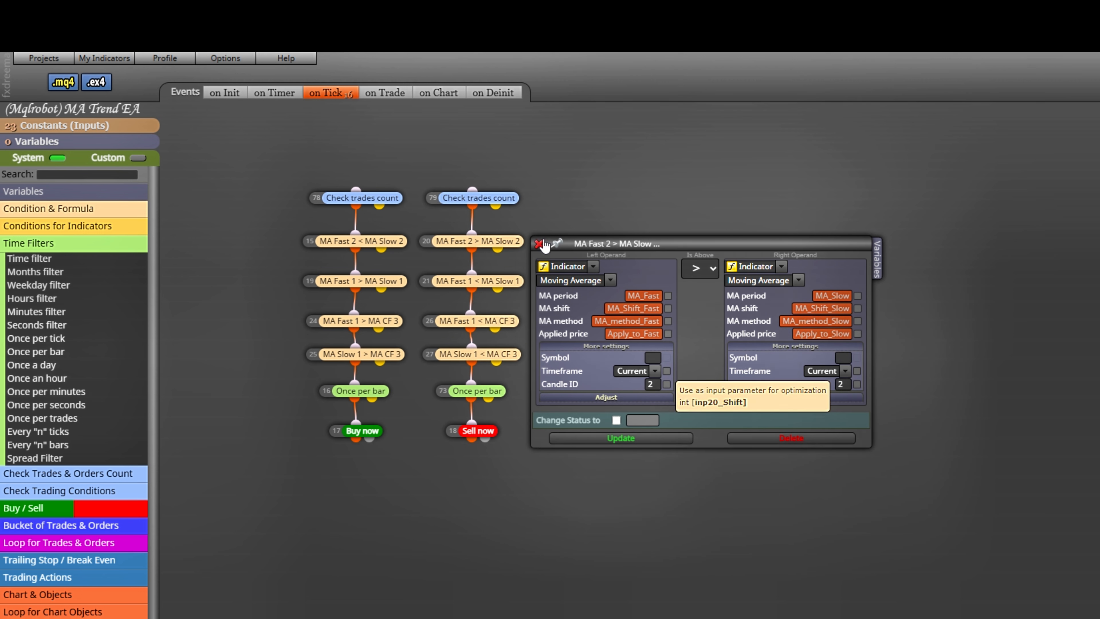
pyautogui.click(478, 281)
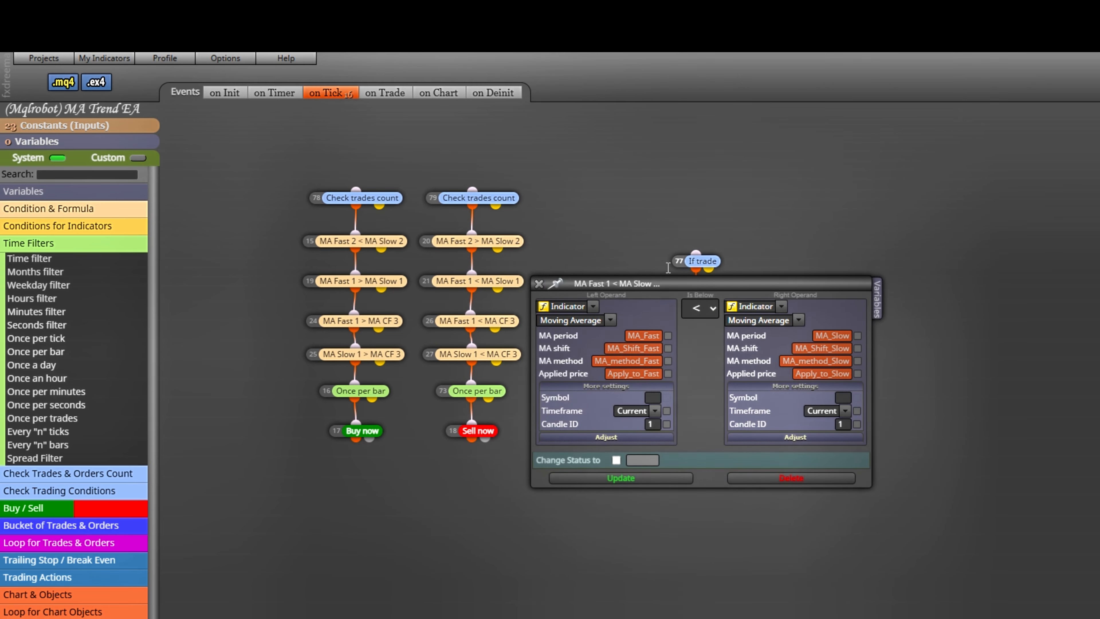
pyautogui.moveTo(656, 285); pyautogui.dragTo(652, 154)
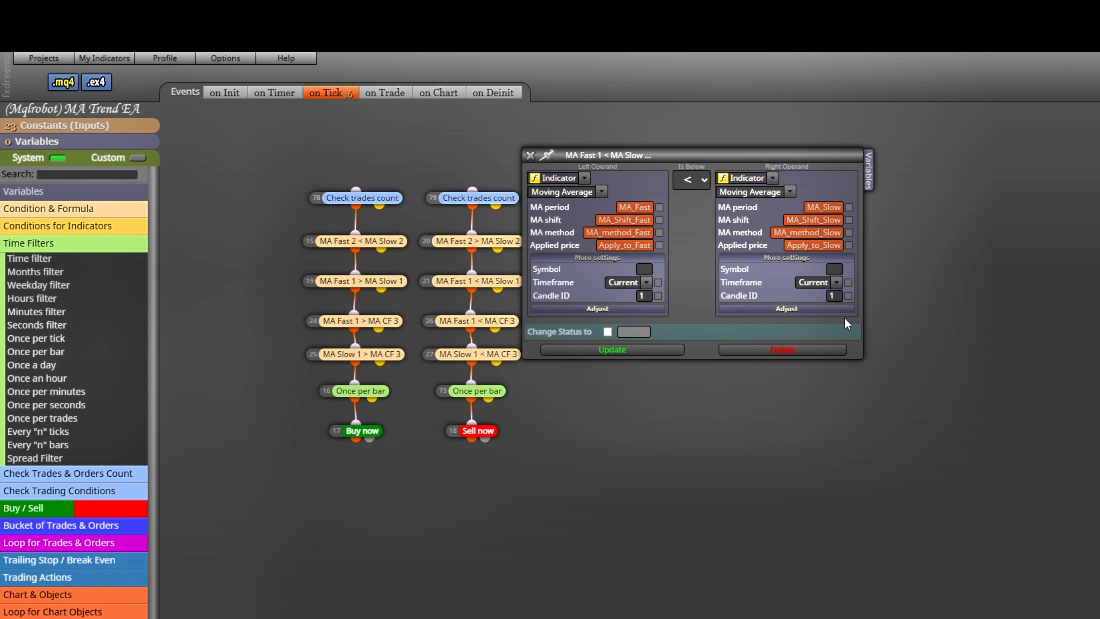
pyautogui.click(530, 155)
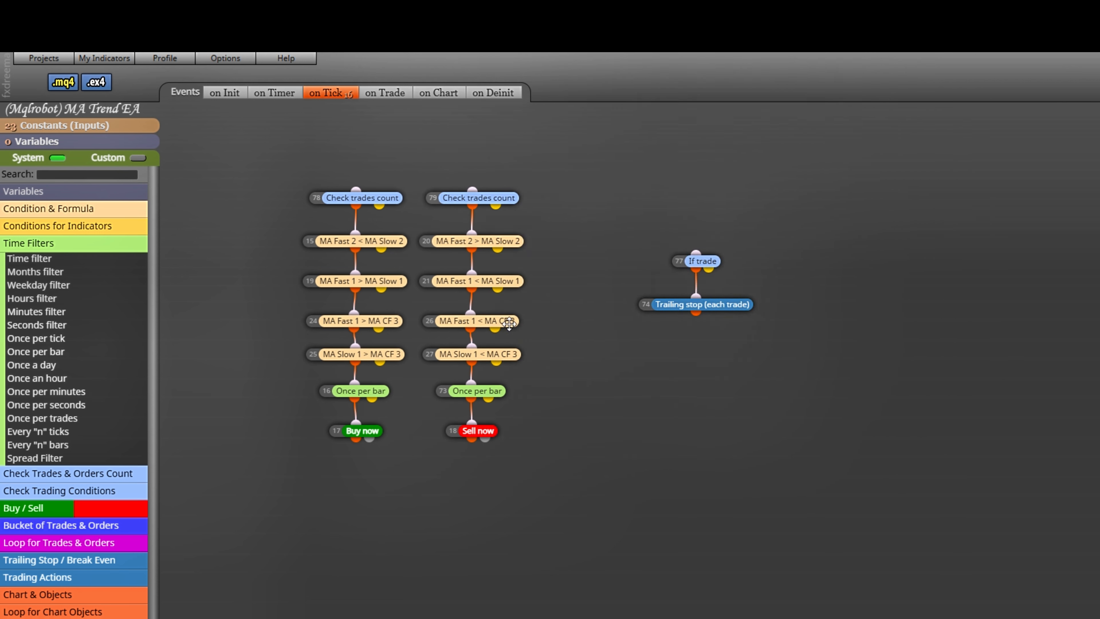
# Inspect the moving average operands of the sell-side MA Fast 1 < MA CF 3 and MA Slow 1 < MA CF 3 blocks.
pyautogui.click(507, 324)
pyautogui.moveTo(658, 324)
pyautogui.mouseDown()
pyautogui.moveTo(675, 217)
pyautogui.moveTo(664, 184)
pyautogui.moveTo(660, 316)
pyautogui.mouseUp()
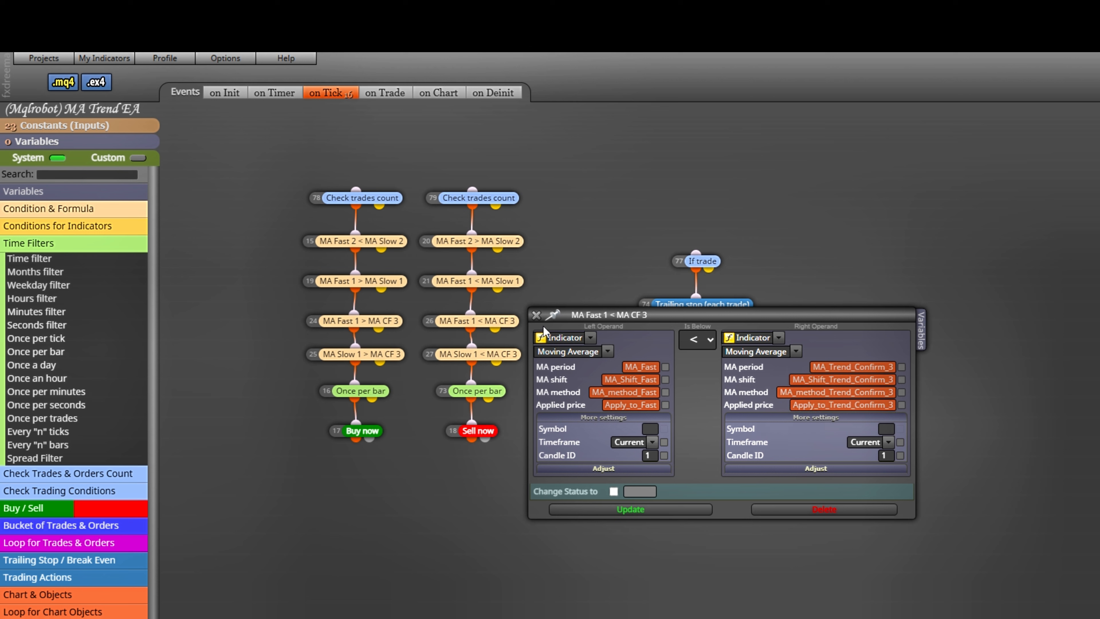
pyautogui.click(536, 316)
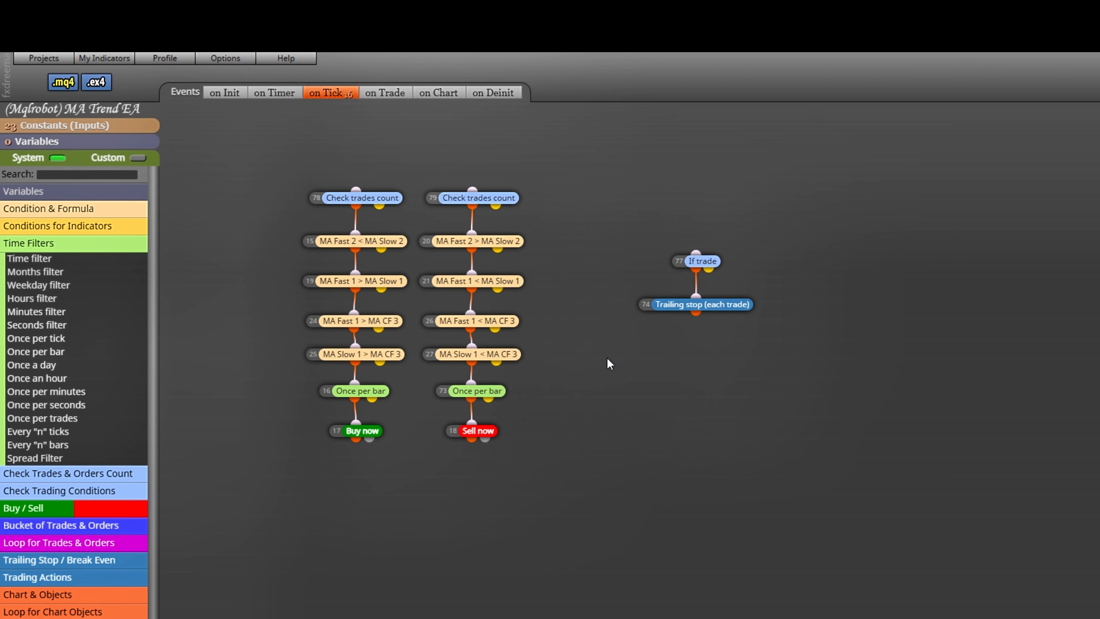
pyautogui.moveTo(666, 354); pyautogui.dragTo(670, 216)
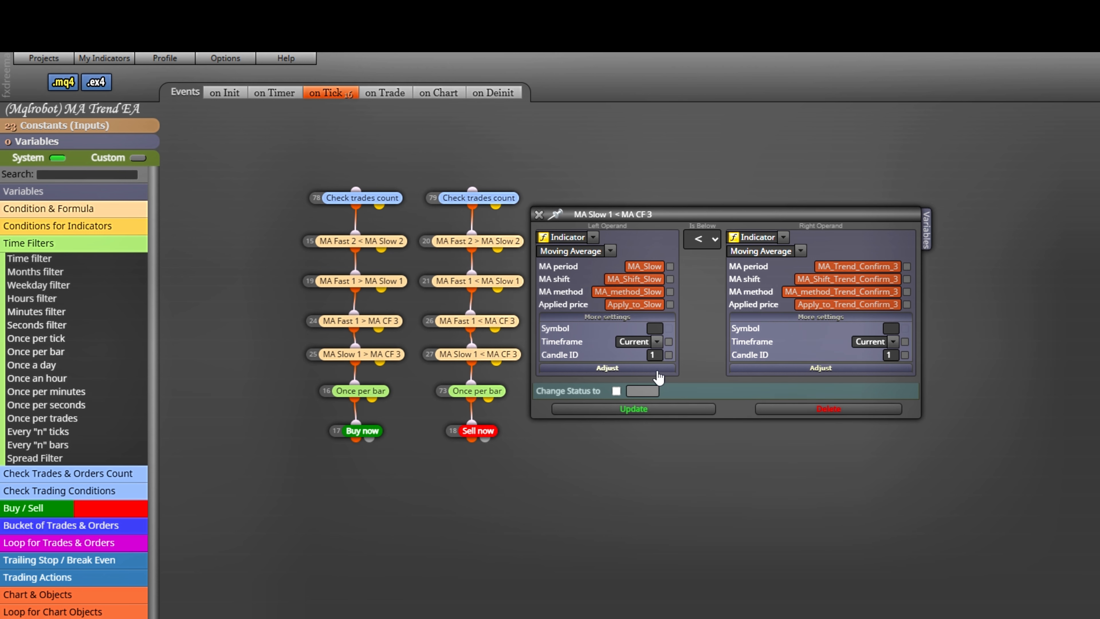
pyautogui.click(539, 215)
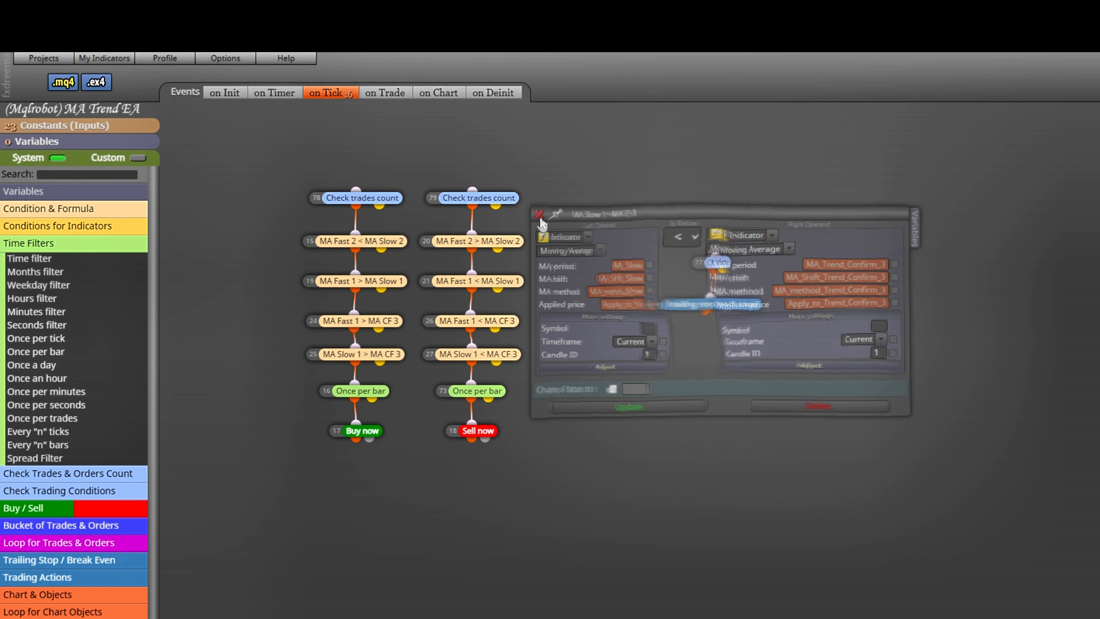
# Inspect the sell-side Once per bar settings and the Sell now block's money management, stop-loss and take-profit settings.
pyautogui.click(493, 390)
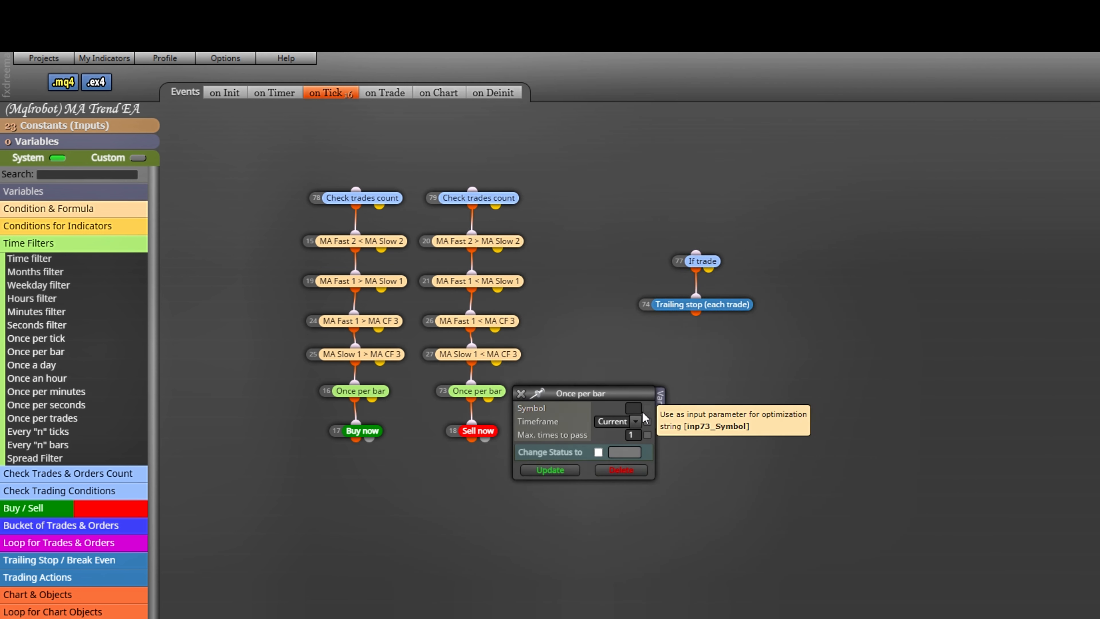
pyautogui.click(521, 393)
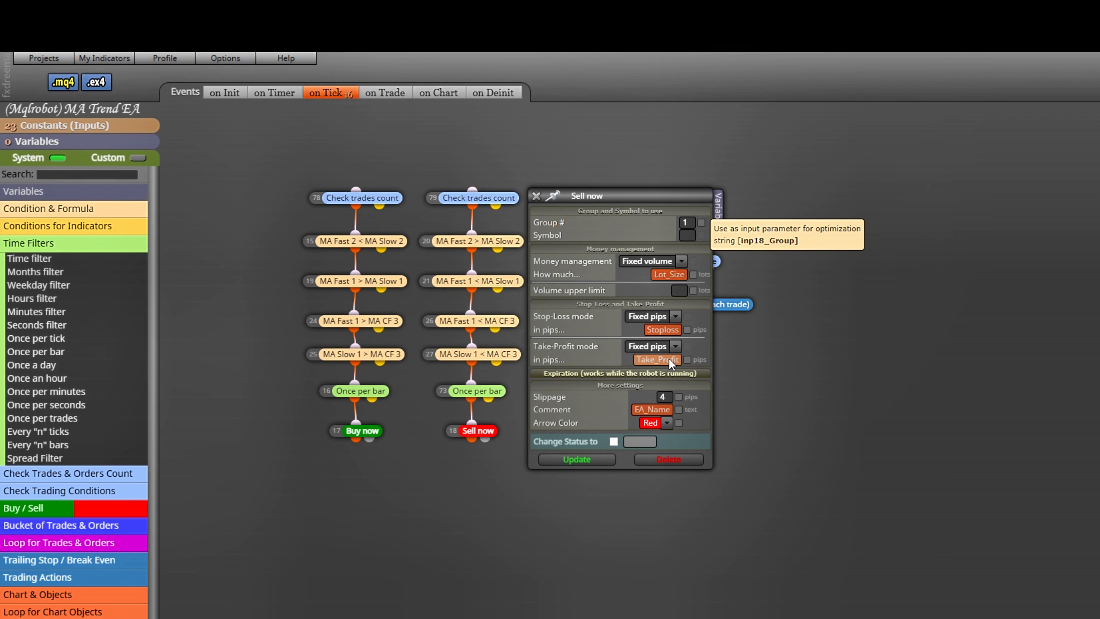
pyautogui.click(521, 202)
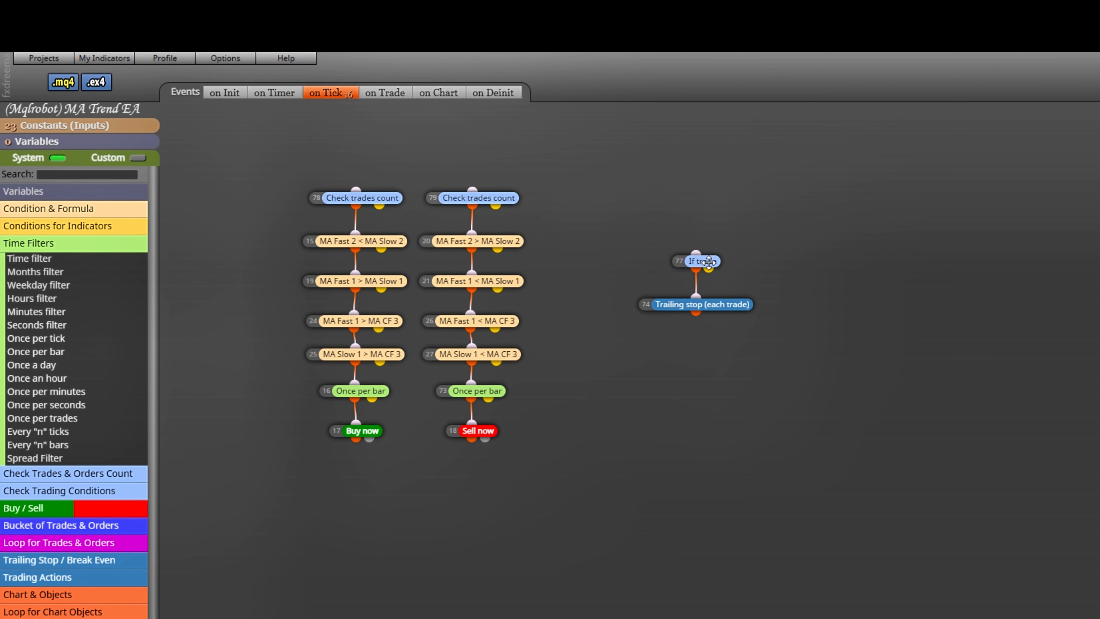
# Inspect the If trade block's filters and the Trailing stop (each trade) block's stop, step and start settings.
pyautogui.click(708, 262)
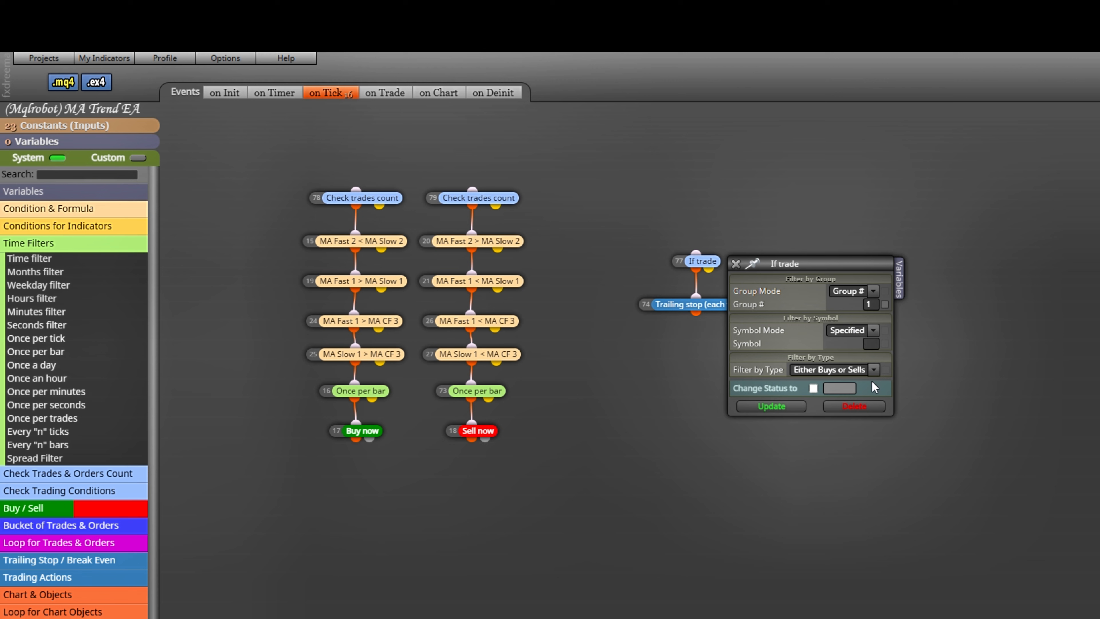
pyautogui.click(735, 264)
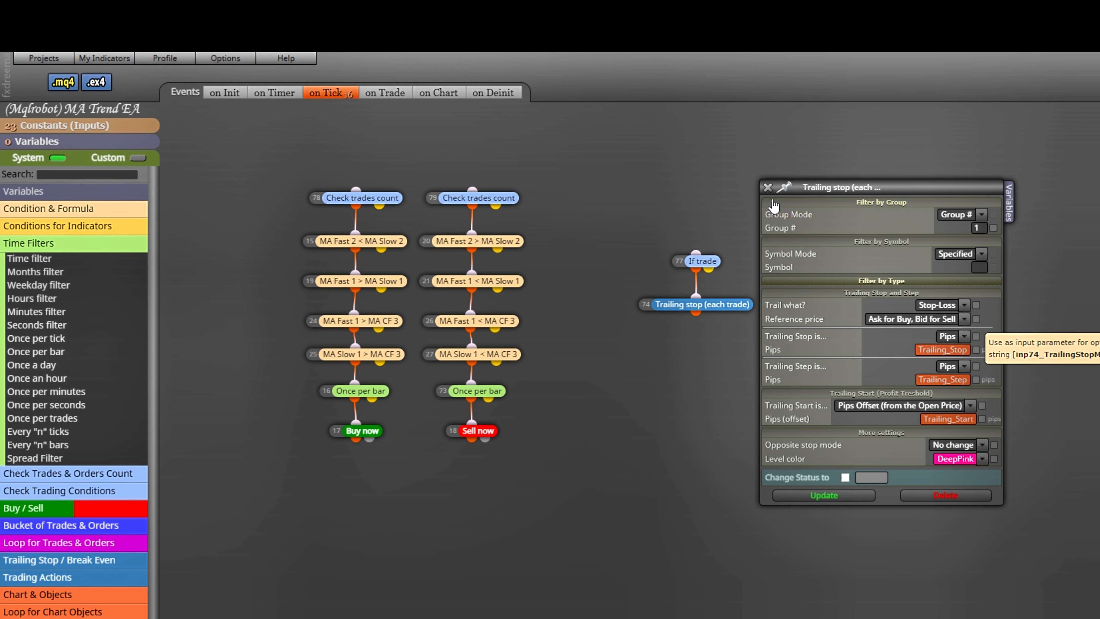
pyautogui.click(767, 187)
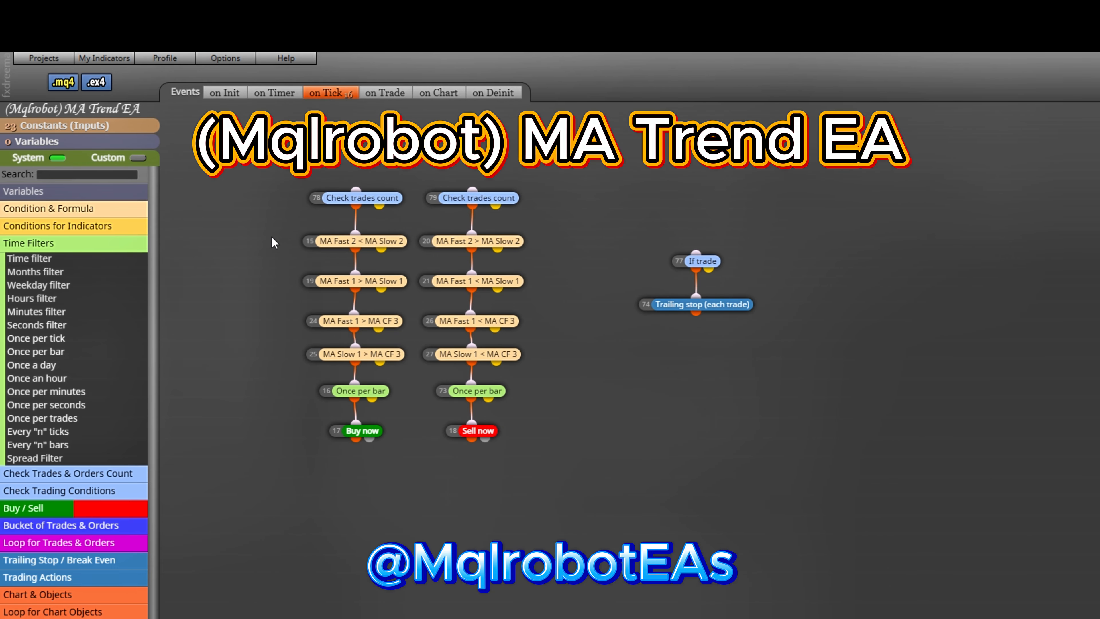
# Bring up the project's input constants and place their window clear of the buy and sell block chains for review.
pyautogui.click(126, 126)
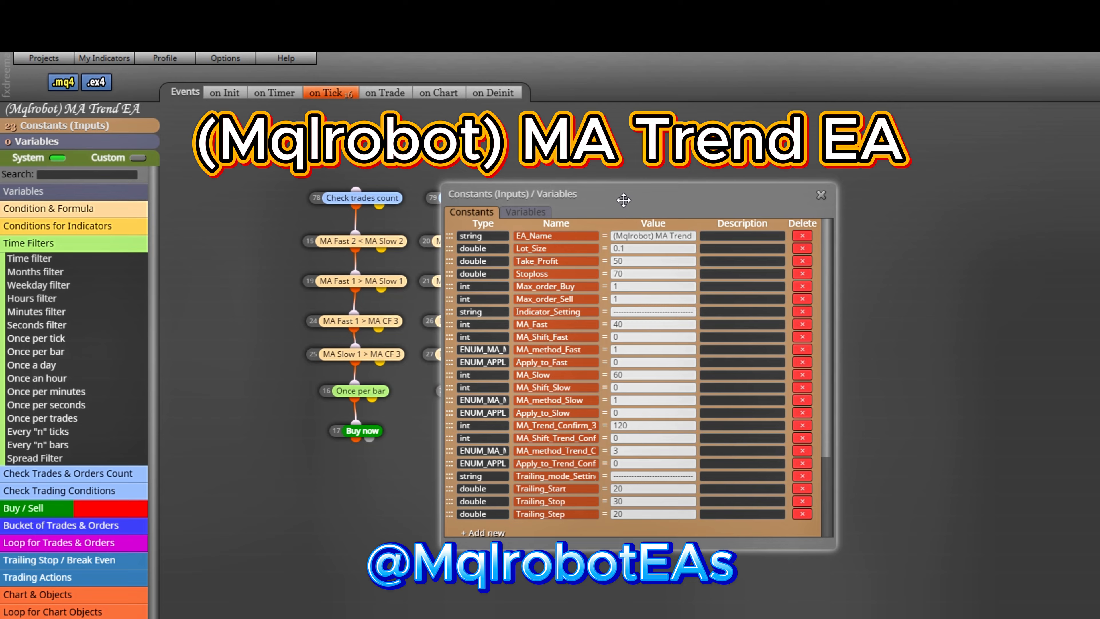
pyautogui.moveTo(624, 200); pyautogui.dragTo(754, 187)
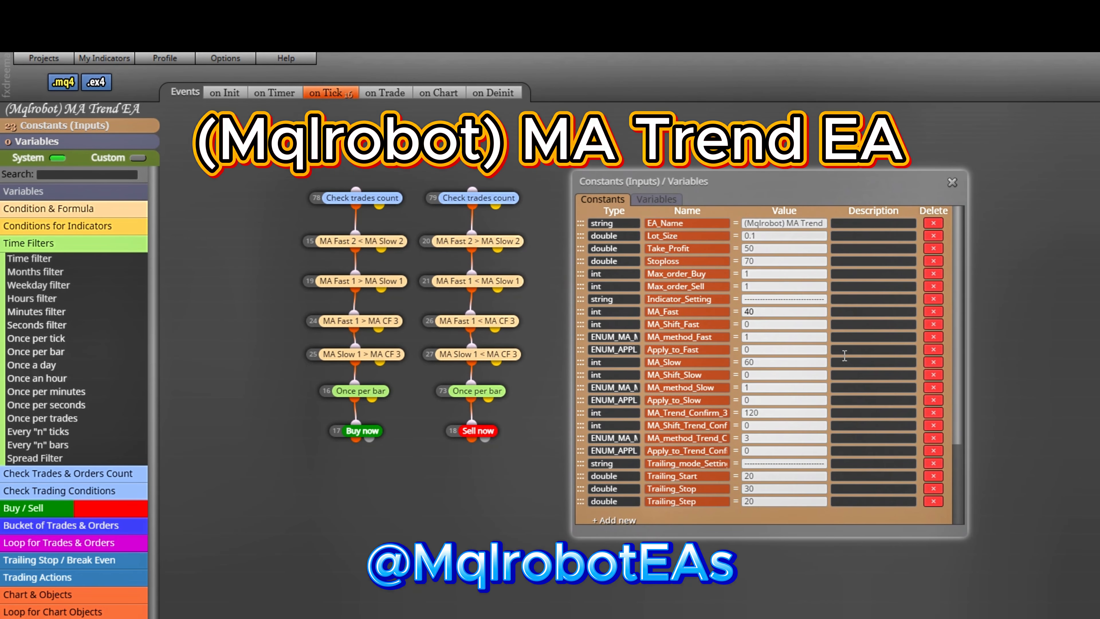